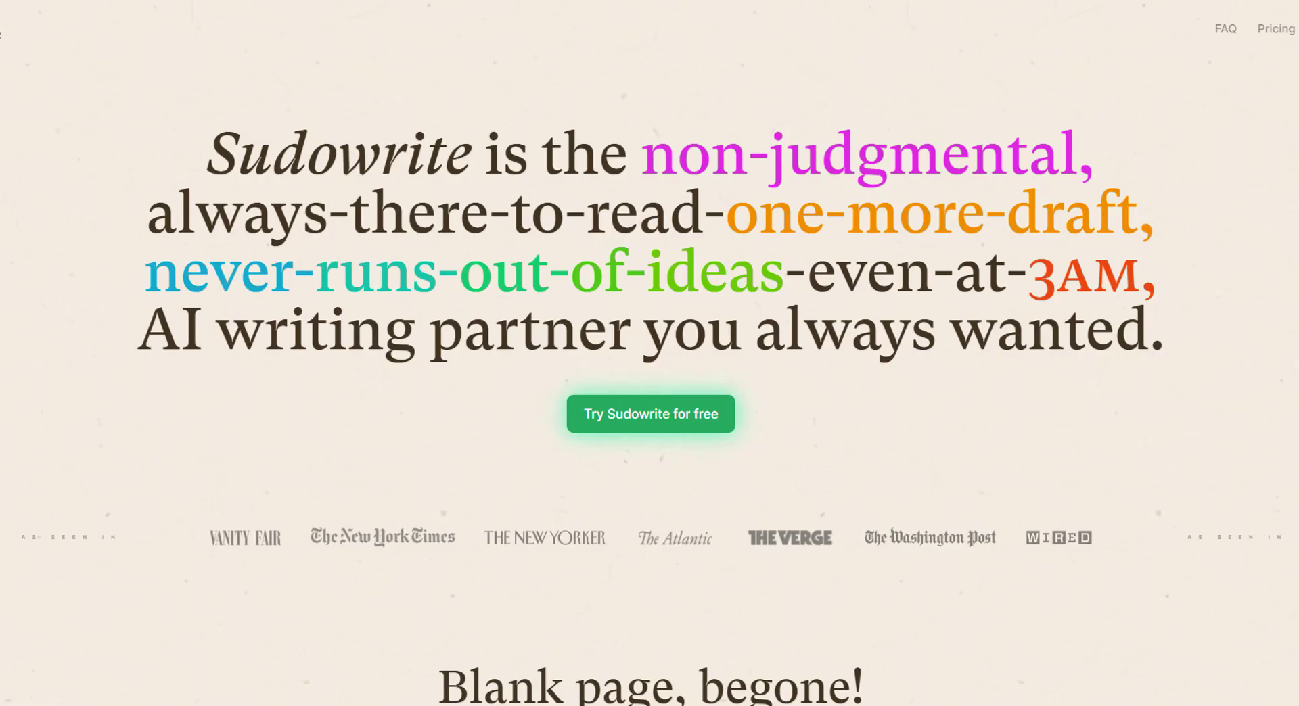
# - Scroll through the Sudowrite homepage's features: Describe, Story Engine, Write, Expand, Canvas and Brainstorm
pyautogui.scroll(-5, 650, 353)
pyautogui.scroll(-5, 650, 353)
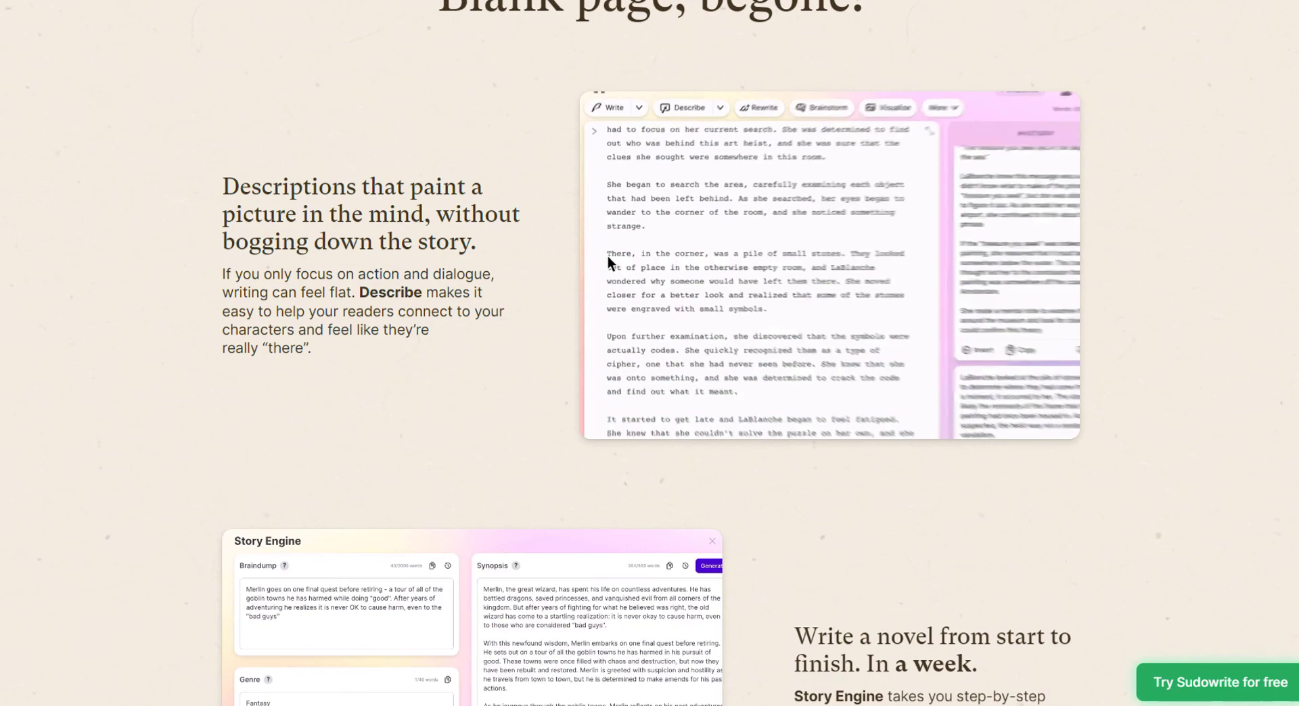
pyautogui.scroll(-1, 493, 694)
pyautogui.scroll(-10, 650, 353)
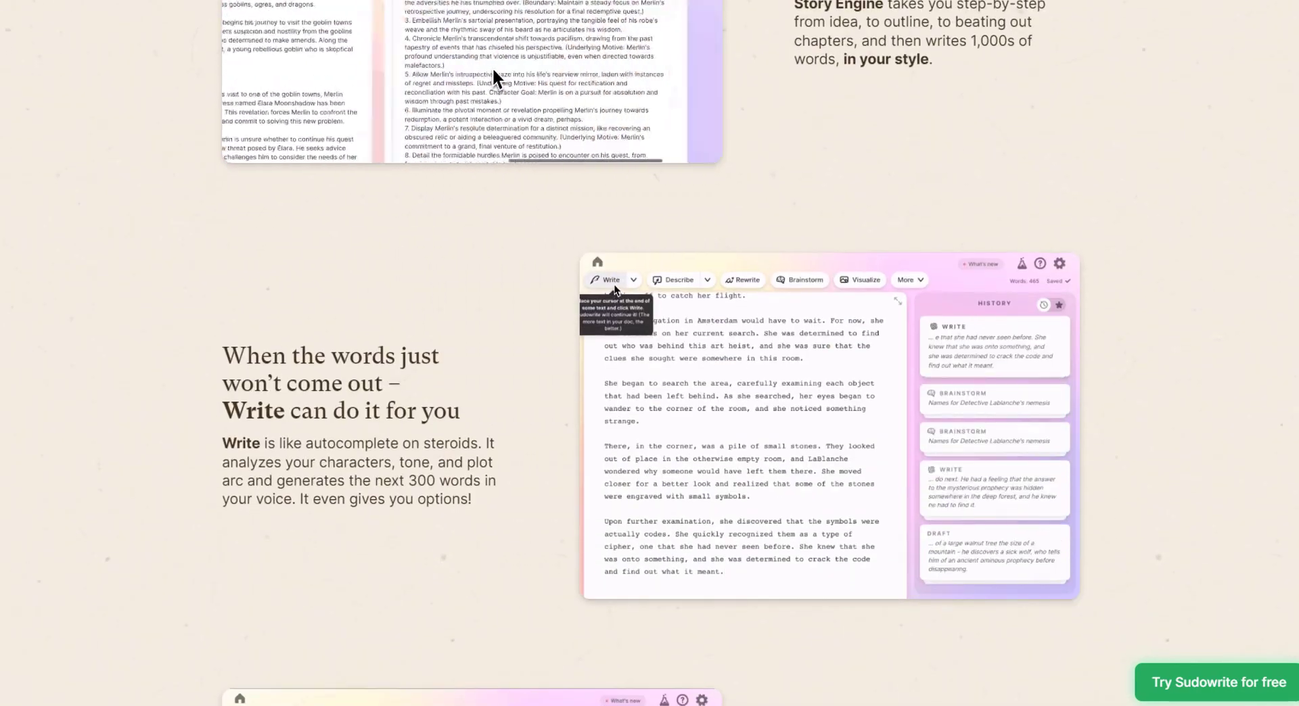
pyautogui.scroll(-10, 649, 353)
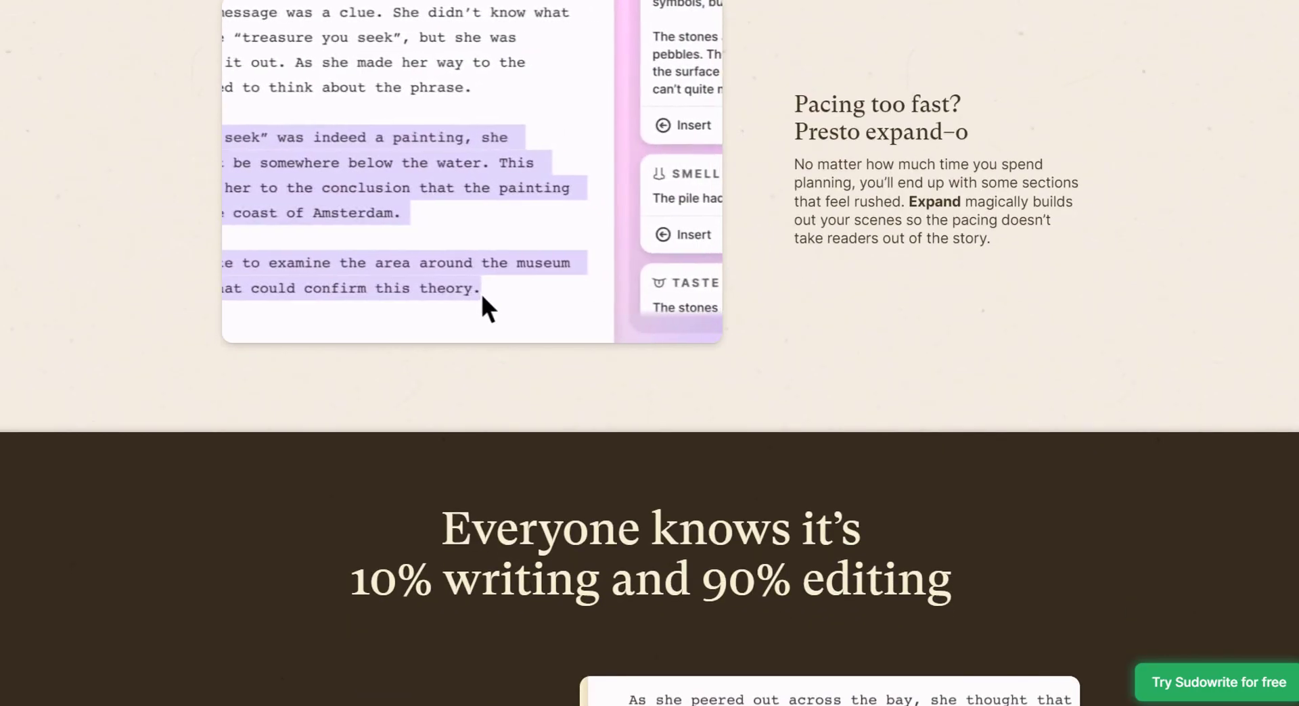
pyautogui.scroll(-10, 484, 307)
pyautogui.scroll(-1, 446, 501)
pyautogui.scroll(-10, 792, 393)
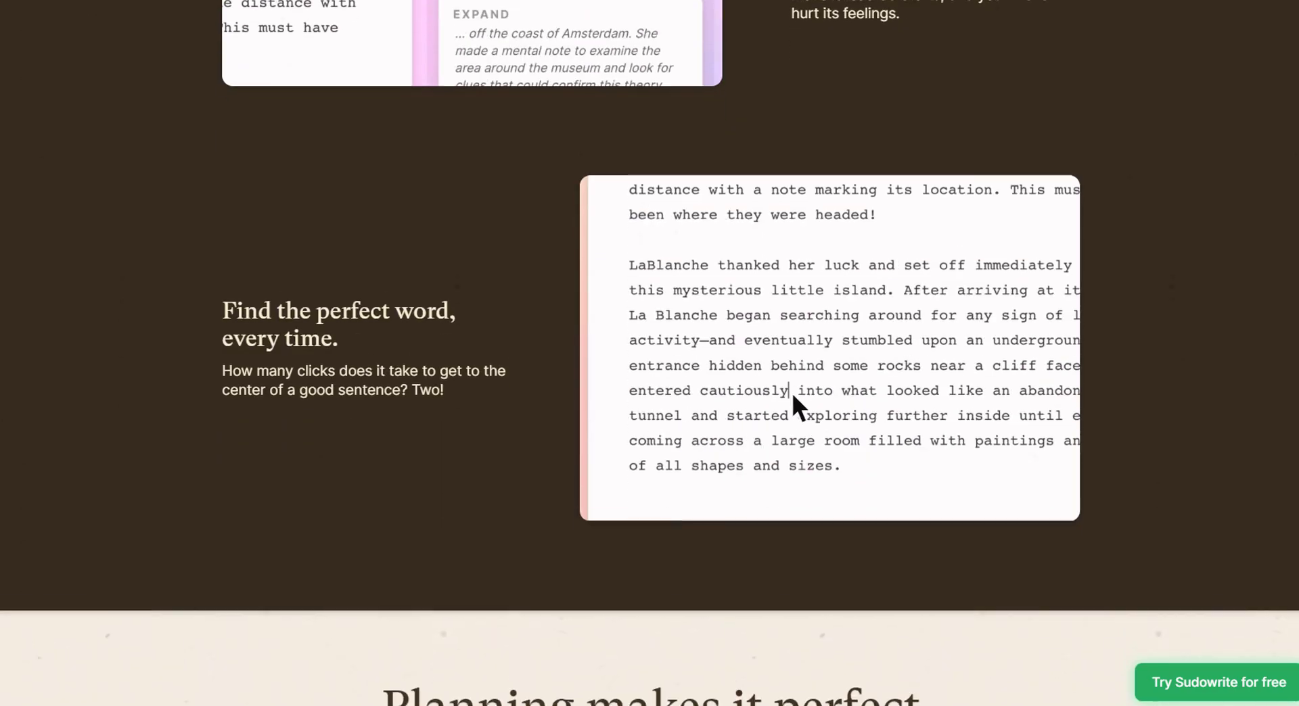
pyautogui.scroll(-10, 708, 379)
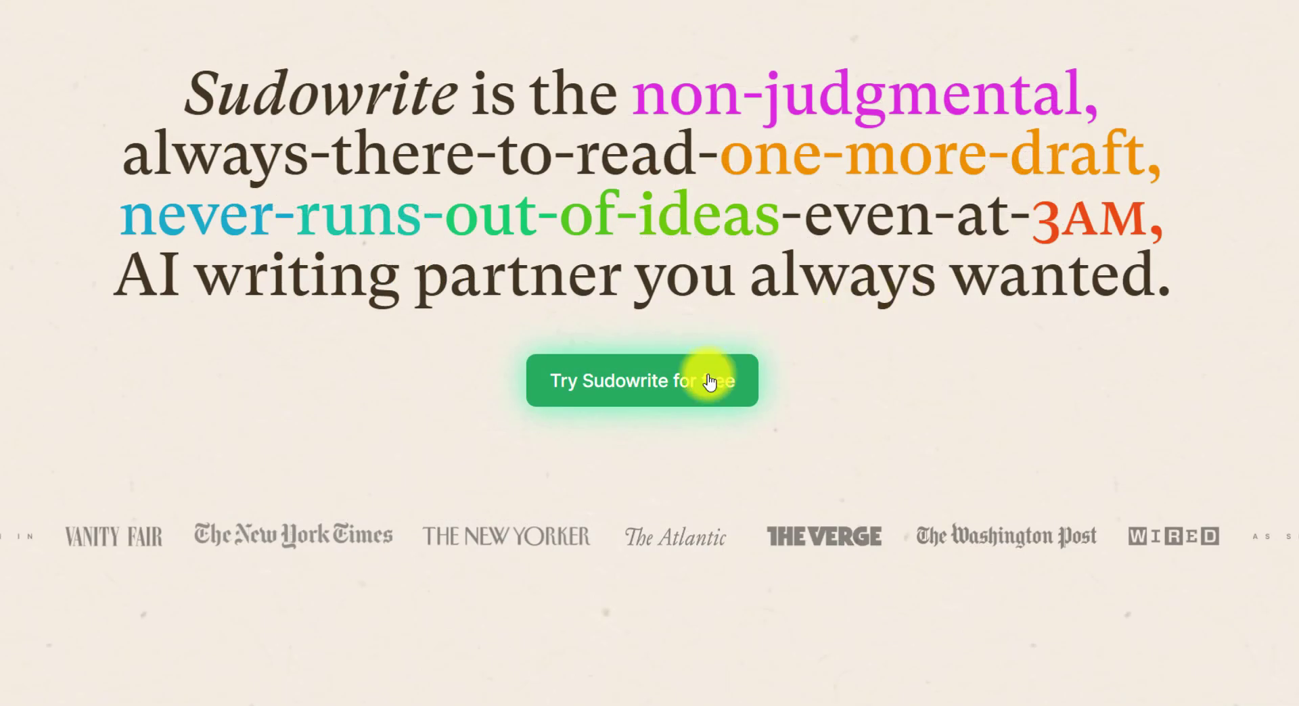
# - Start a free account and open Story Engine, ready to type in the Braindump box
pyautogui.click(709, 381)
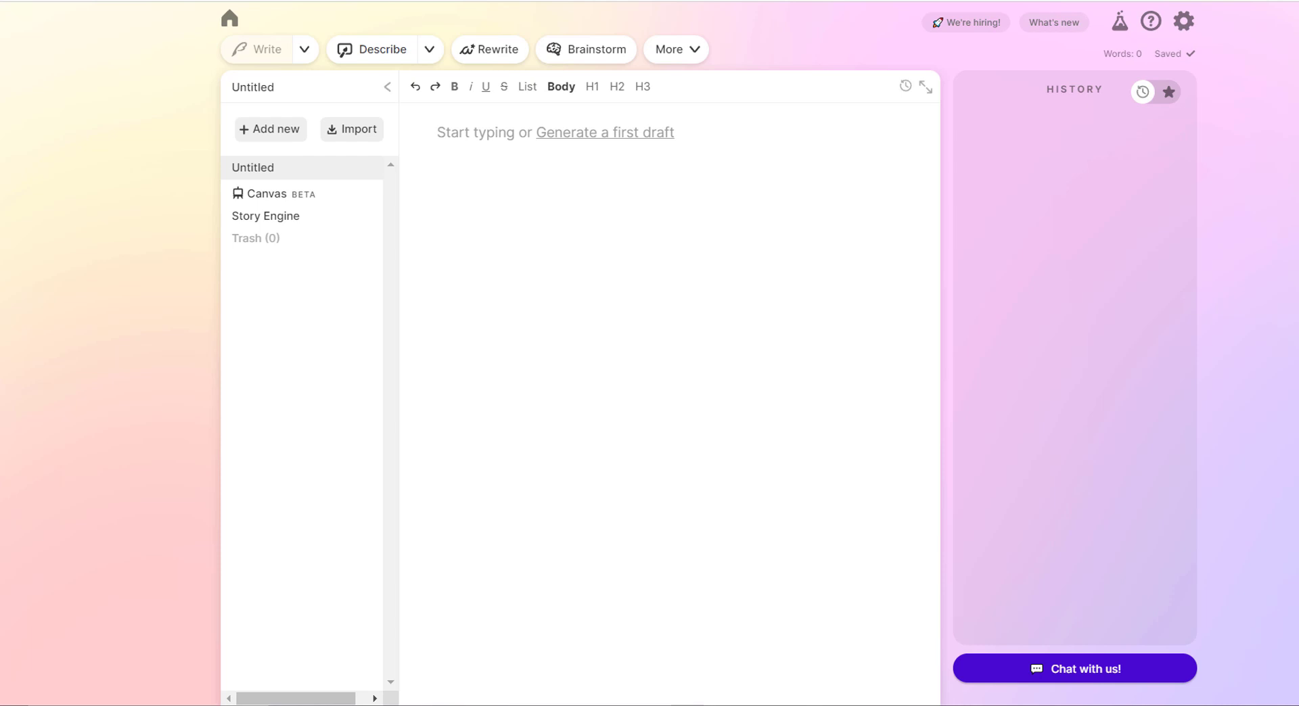
pyautogui.click(312, 226)
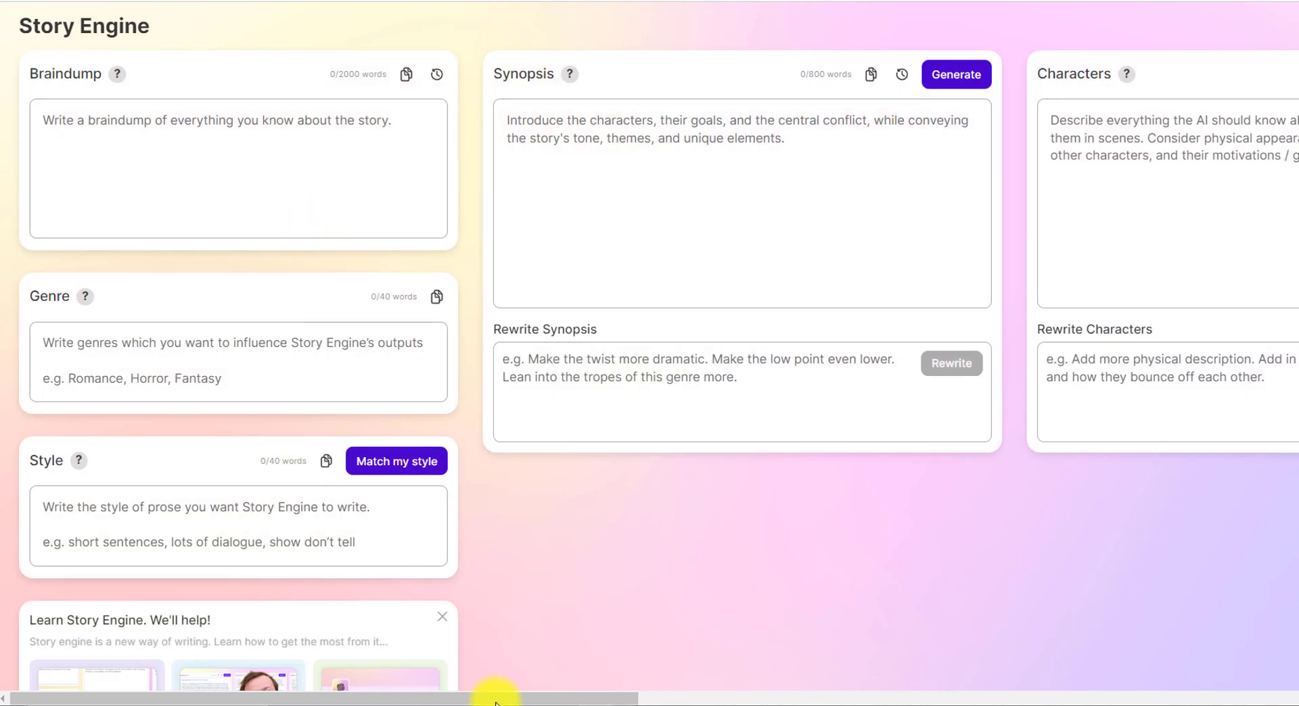
pyautogui.moveTo(495, 701)
pyautogui.mouseDown()
pyautogui.moveTo(1102, 700)
pyautogui.moveTo(380, 696)
pyautogui.mouseUp()
pyautogui.click(219, 156)
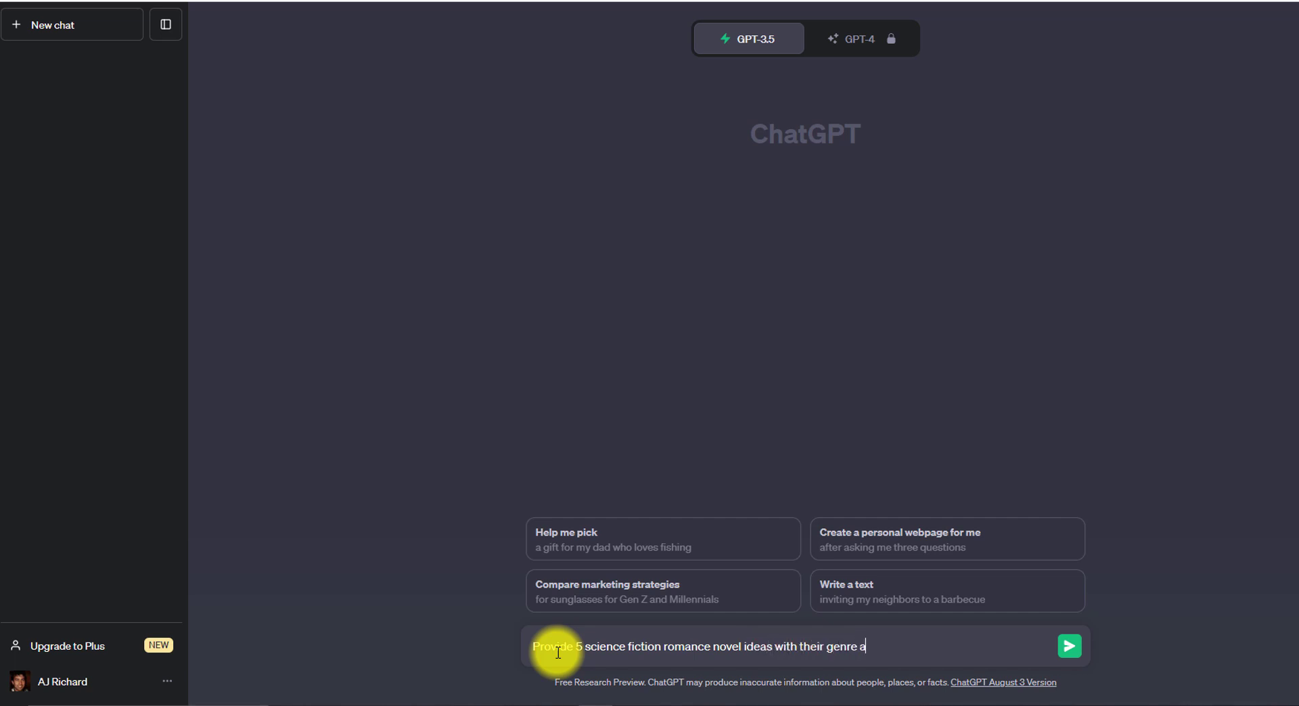
# - Ask ChatGPT for five sci-fi romance novel ideas and copy the first idea's description
pyautogui.write('es')
pyautogui.press('Return')
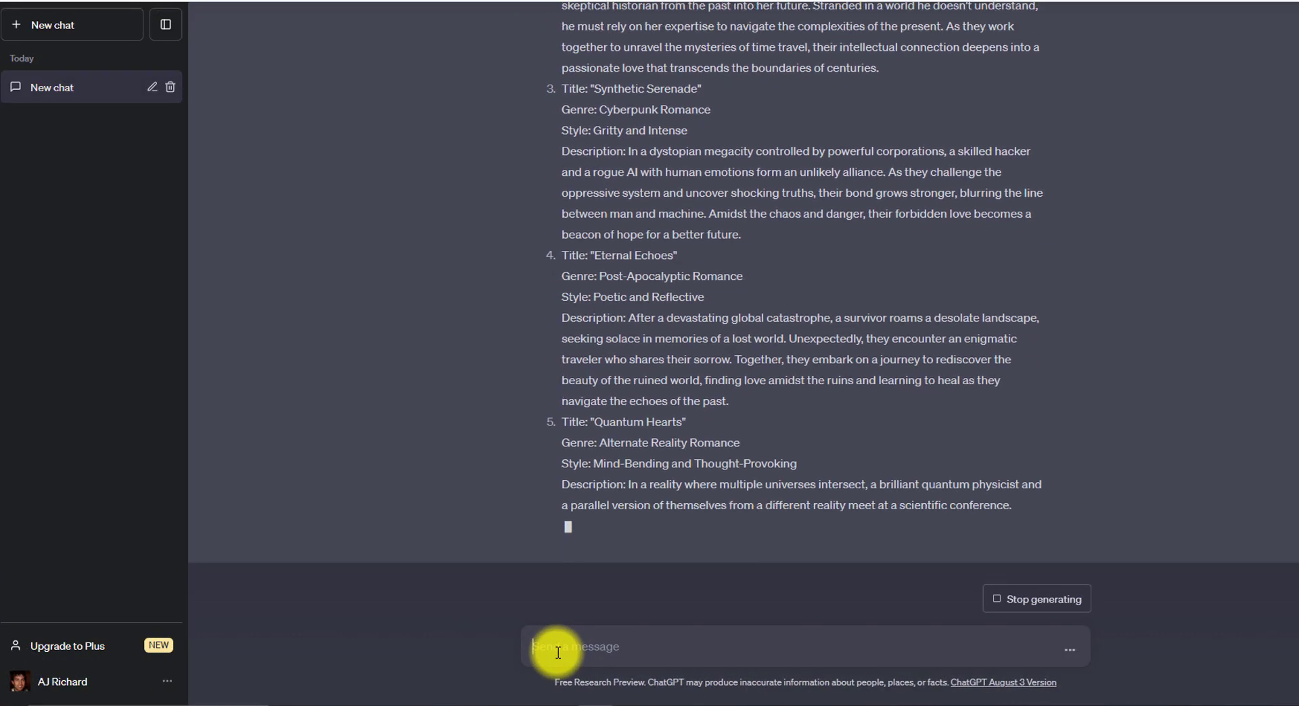
pyautogui.scroll(6, 719, 217)
pyautogui.moveTo(629, 201); pyautogui.dragTo(1025, 298)
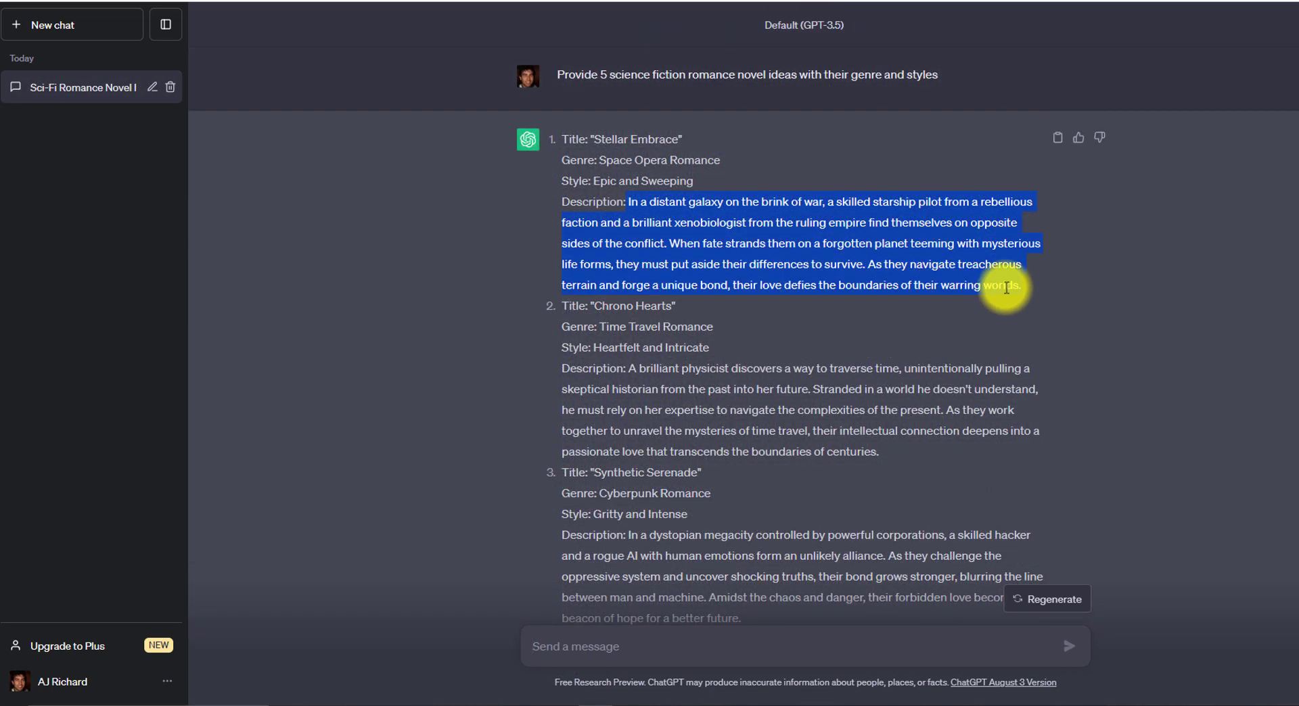
pyautogui.rightClick(916, 269)
pyautogui.click(941, 282)
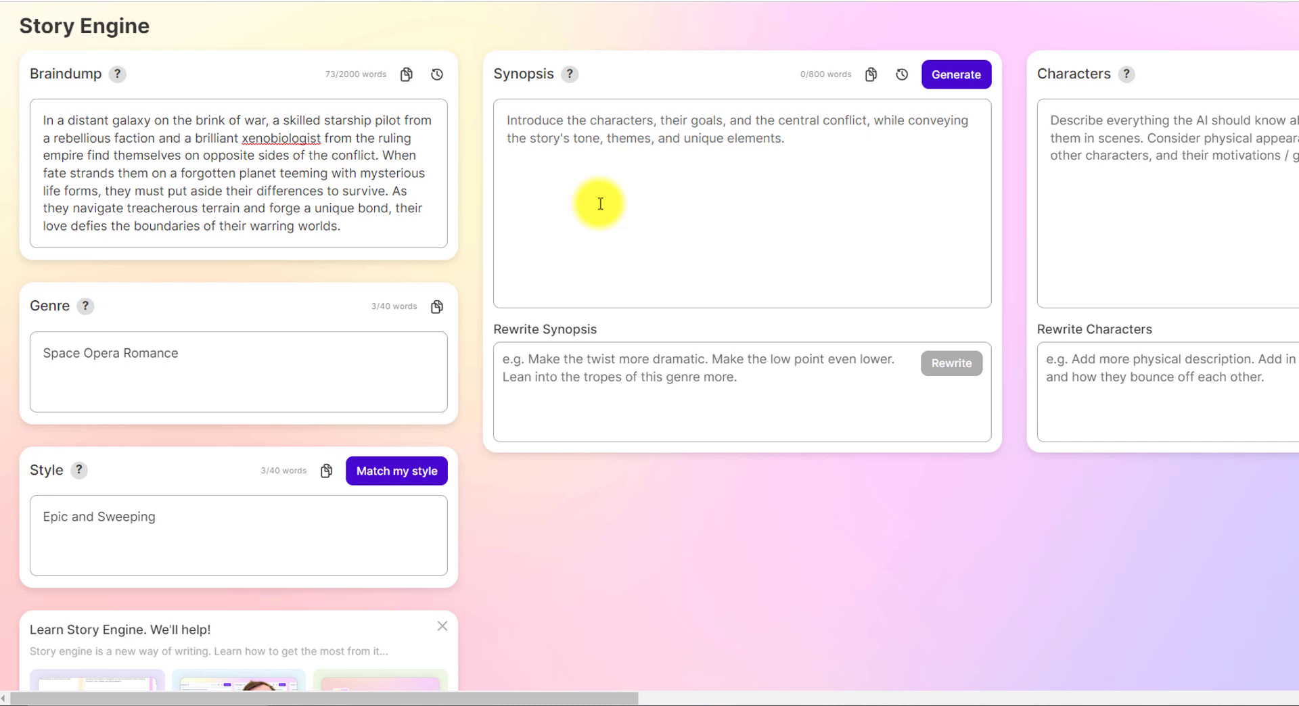
# - Generate a 384-word synopsis about pilot Alex and xenobiologist Maya hunted by mercenaries
pyautogui.click(958, 82)
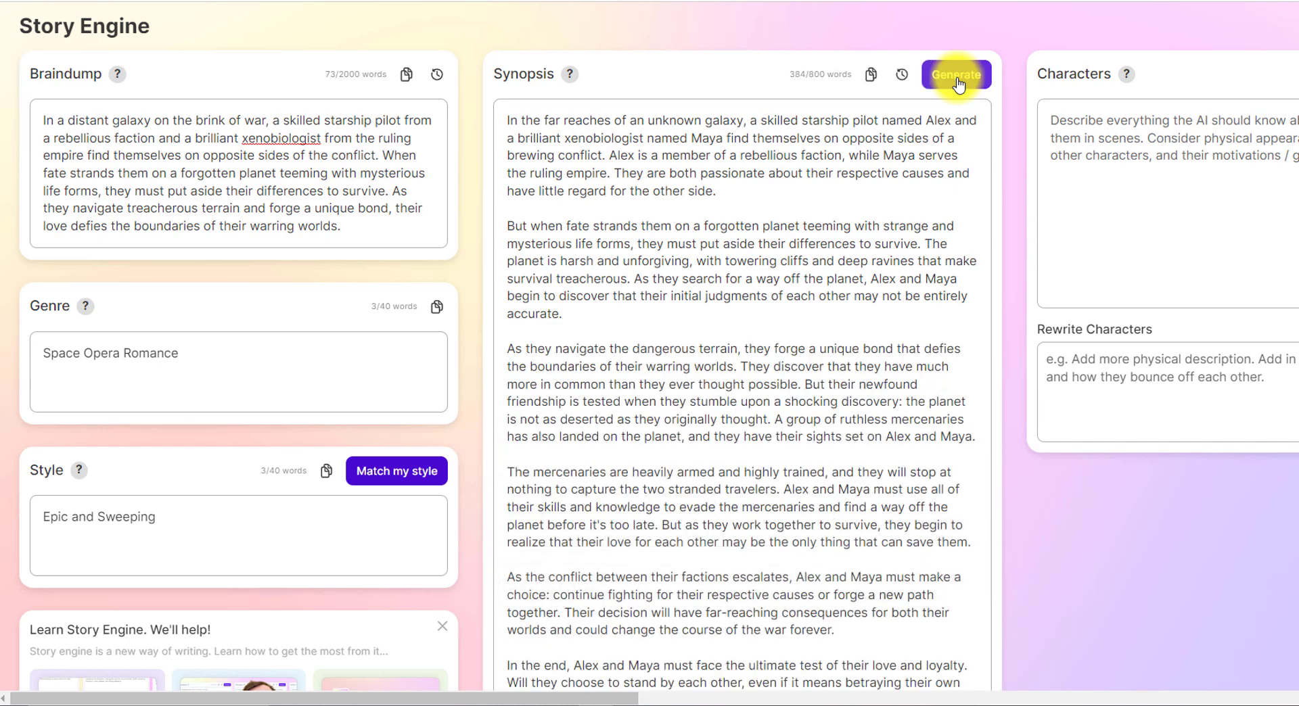
pyautogui.scroll(-5, 958, 203)
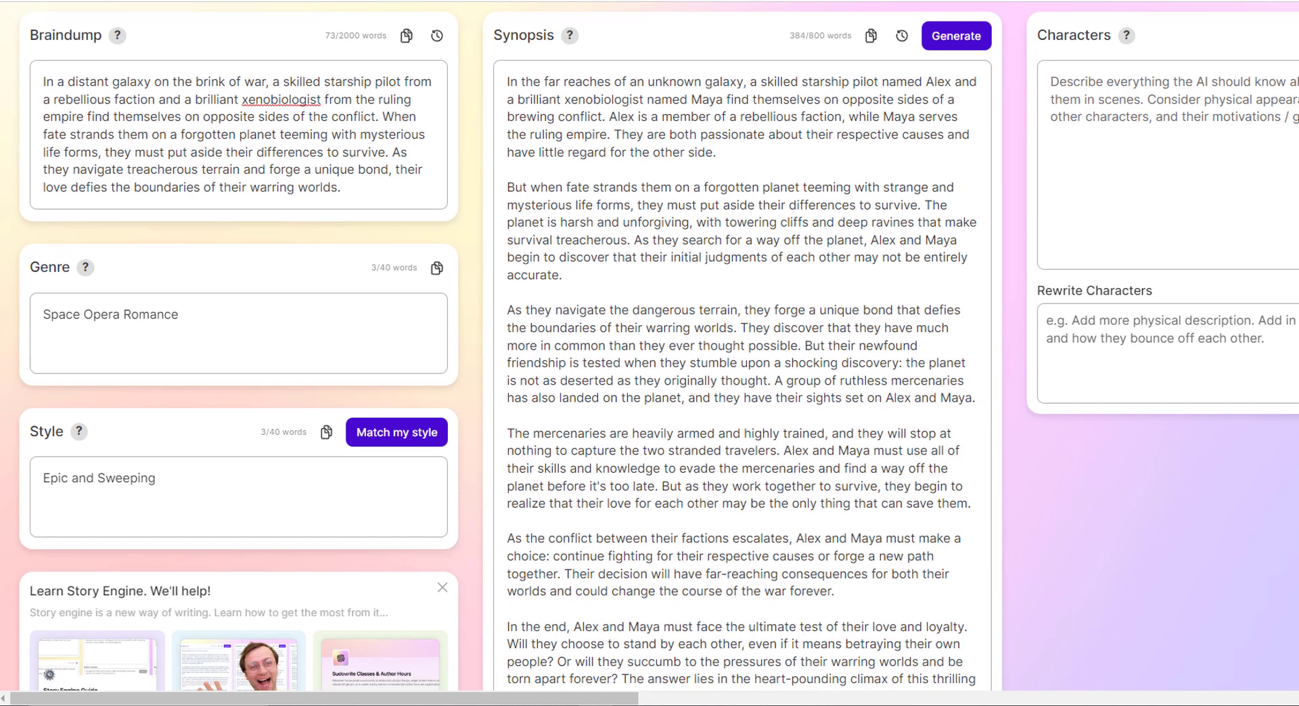
pyautogui.scroll(5, 880, 507)
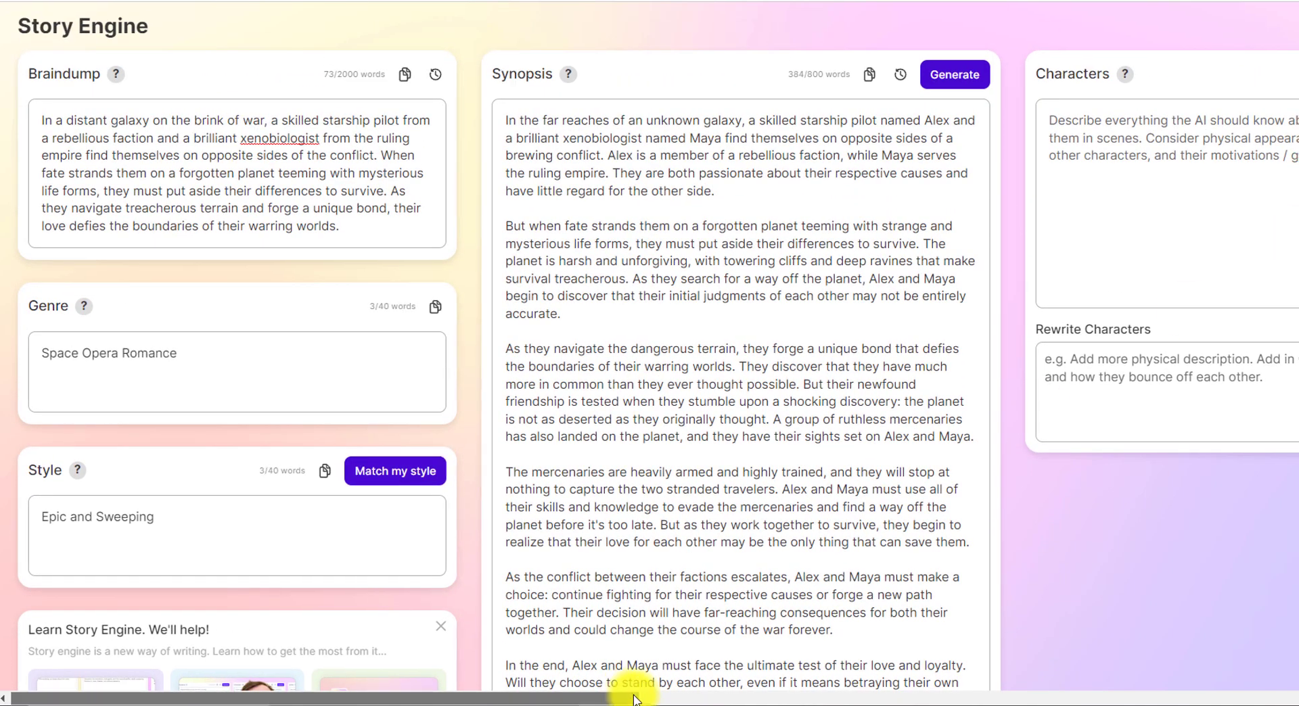
# - Generate the 356-word Characters list profiling Alex Starborn, Maya Luminar and Captain Elias Thorn
pyautogui.moveTo(622, 699); pyautogui.dragTo(861, 691)
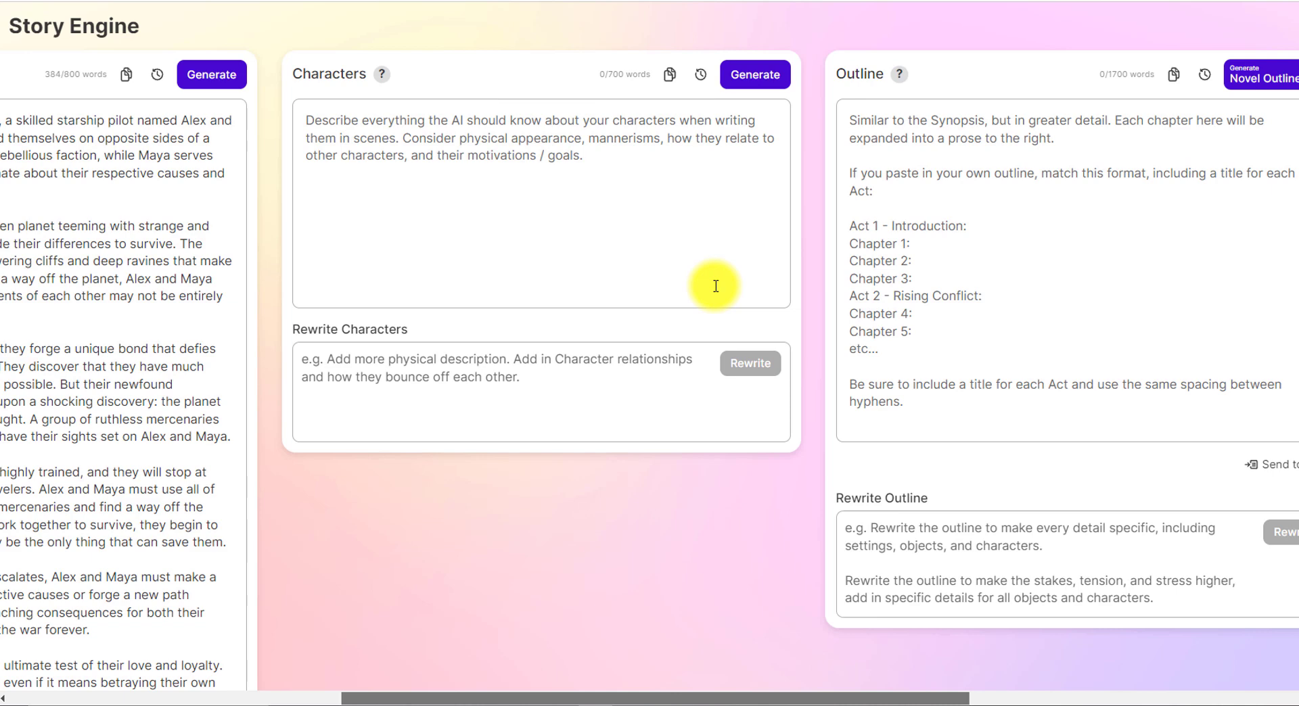
pyautogui.click(708, 133)
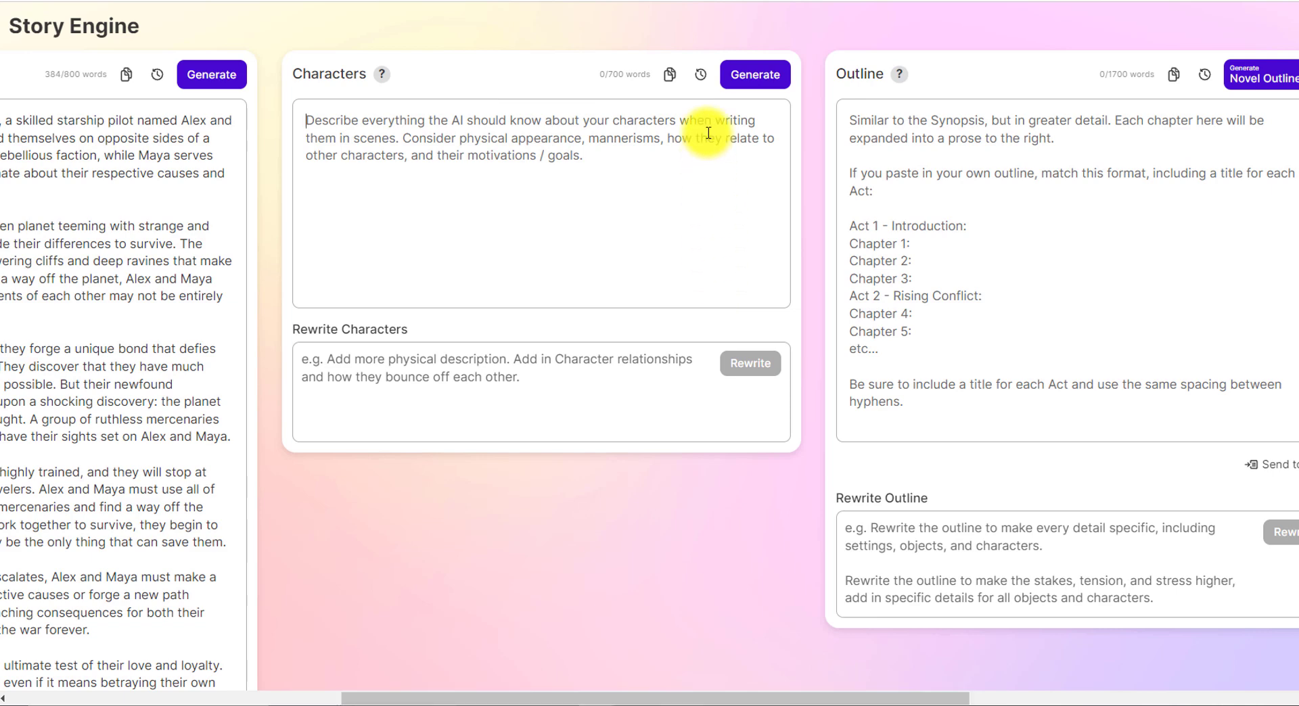
pyautogui.click(763, 82)
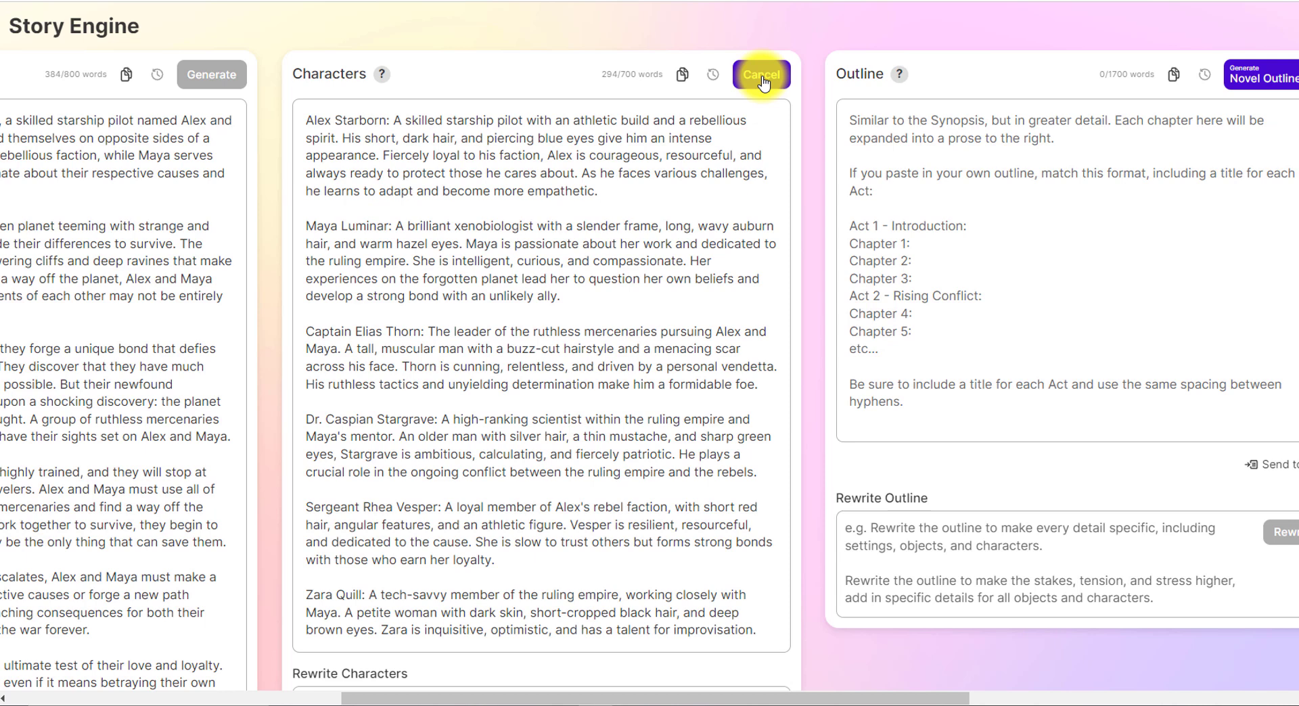
pyautogui.scroll(-2, 763, 83)
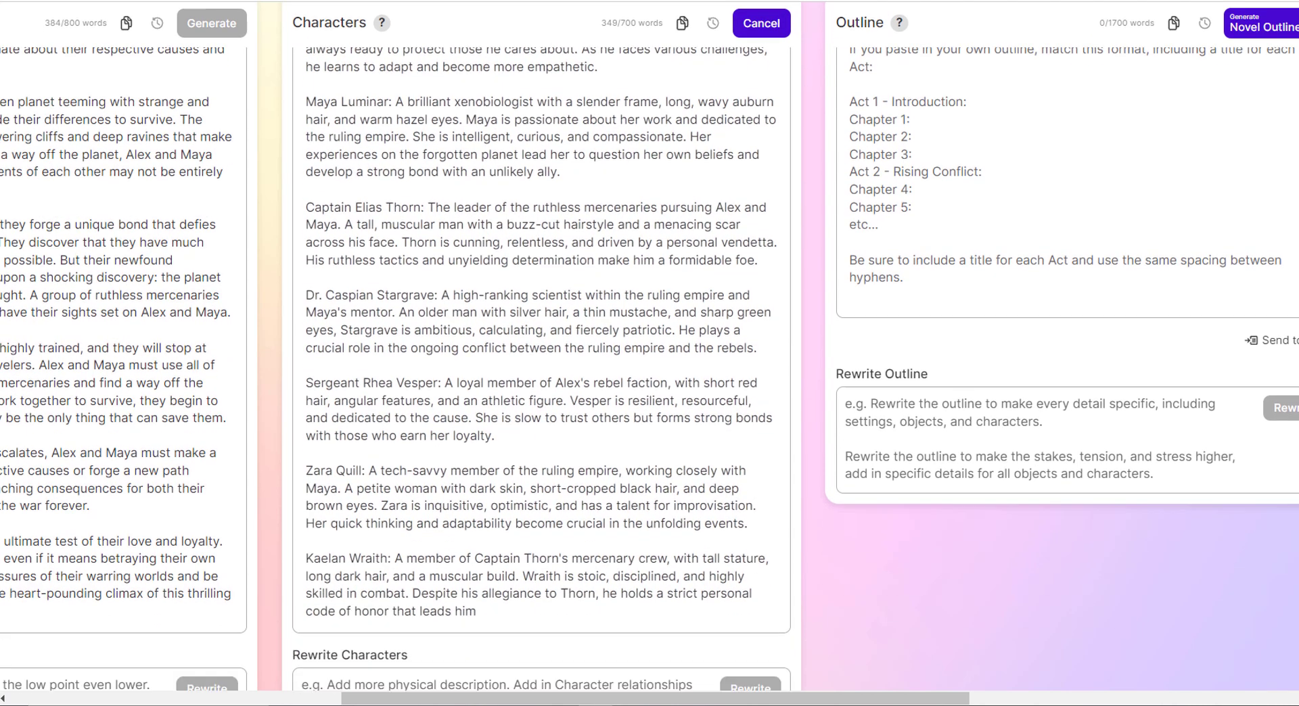
pyautogui.scroll(-2, 763, 83)
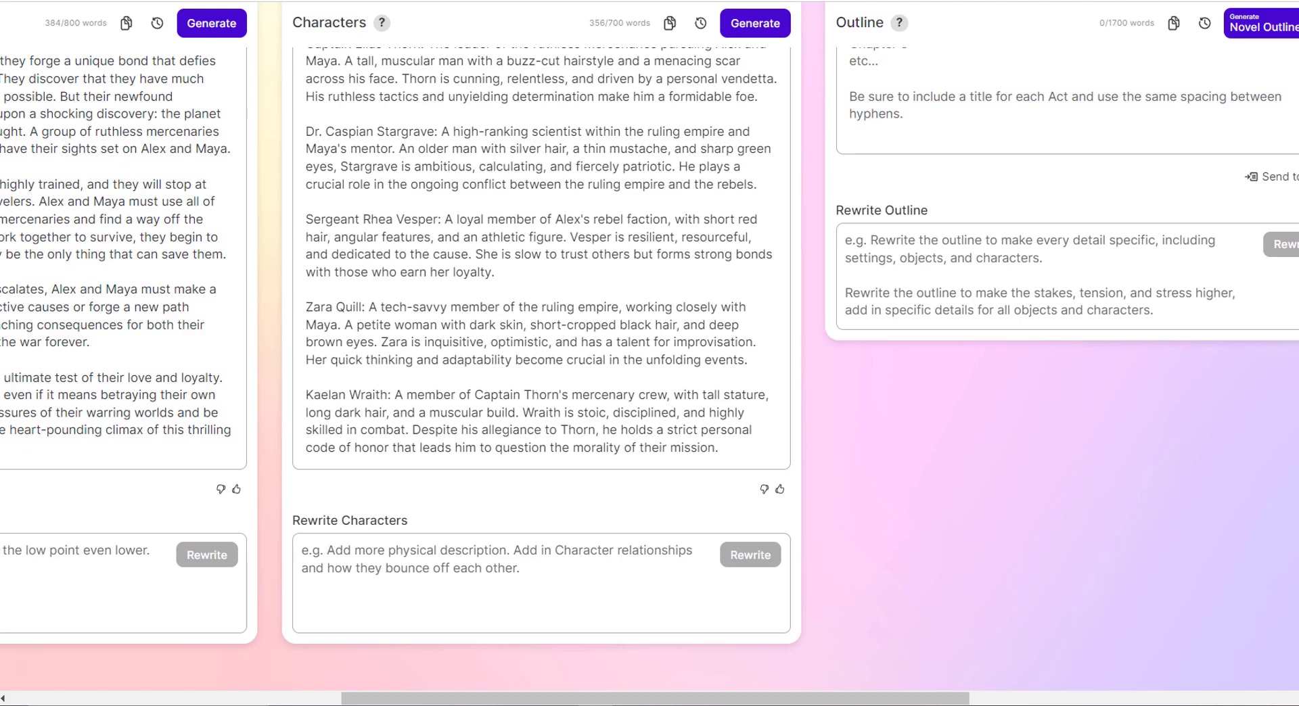
pyautogui.scroll(1, 751, 696)
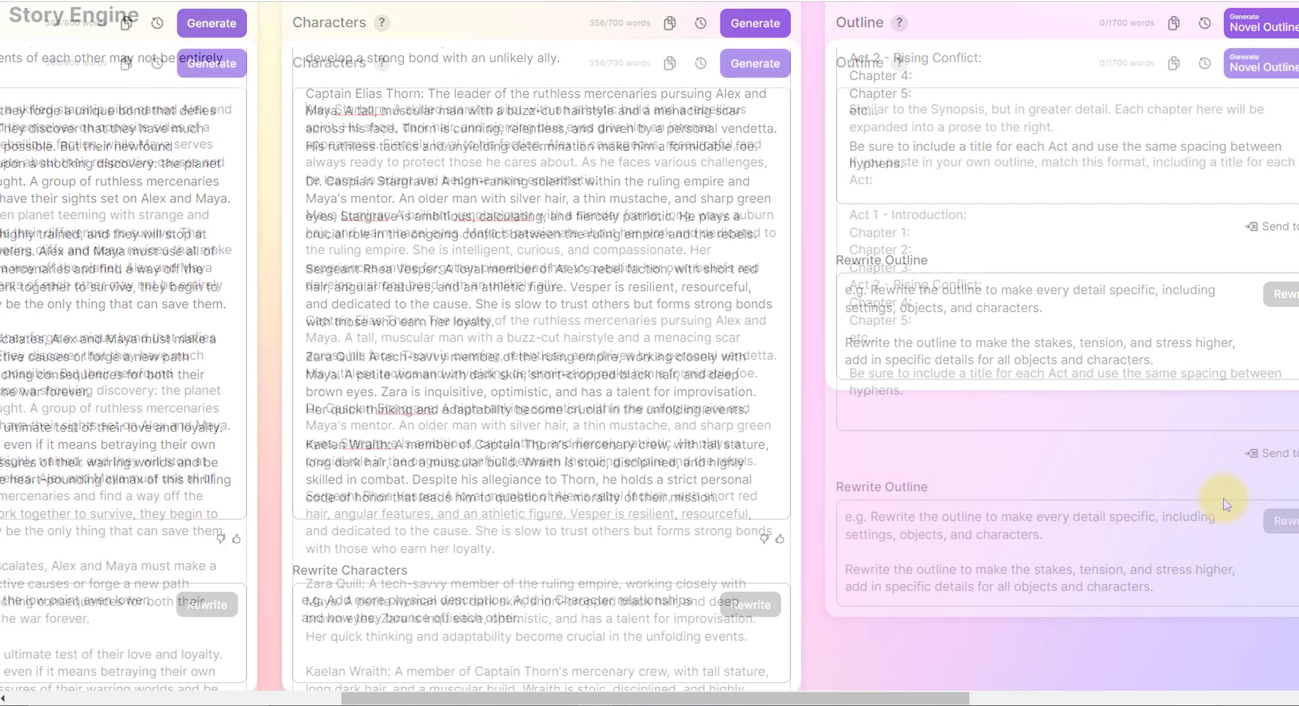
pyautogui.scroll(4, 751, 697)
# - Generate the 946-word, four-act, twenty-chapter novel outline
pyautogui.moveTo(751, 700); pyautogui.dragTo(1018, 700)
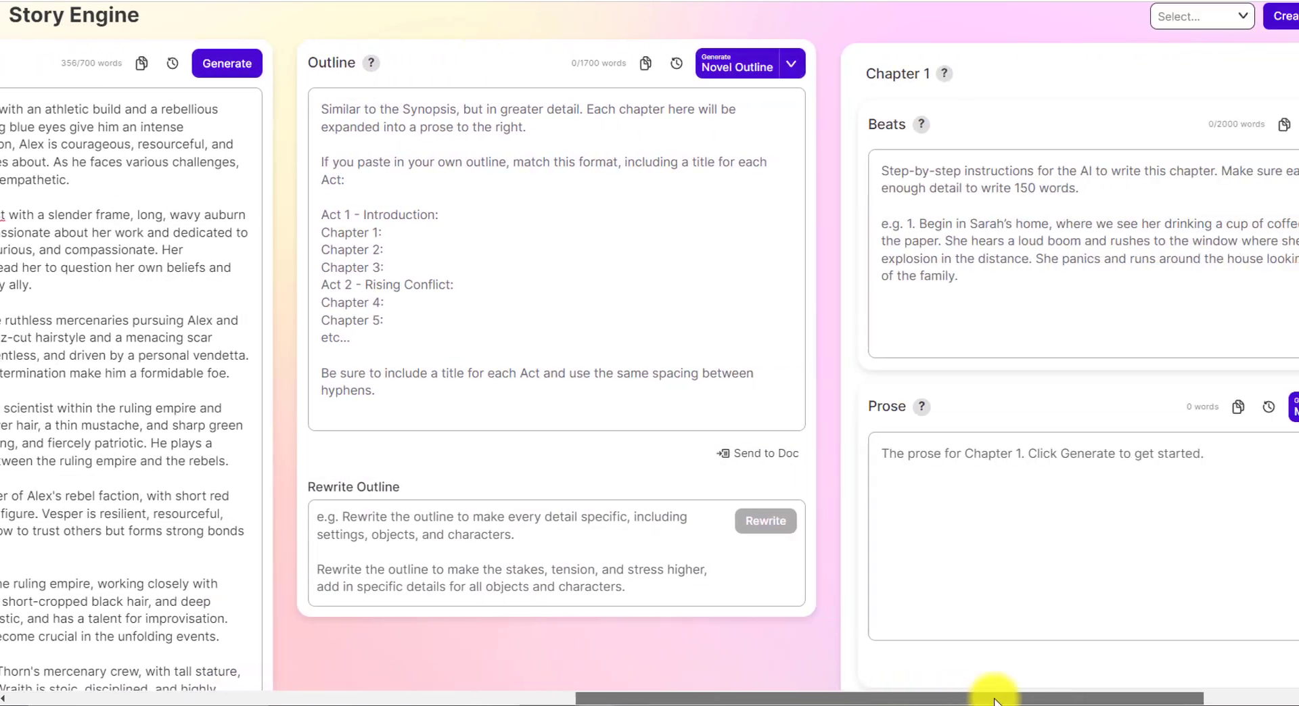
pyautogui.click(651, 66)
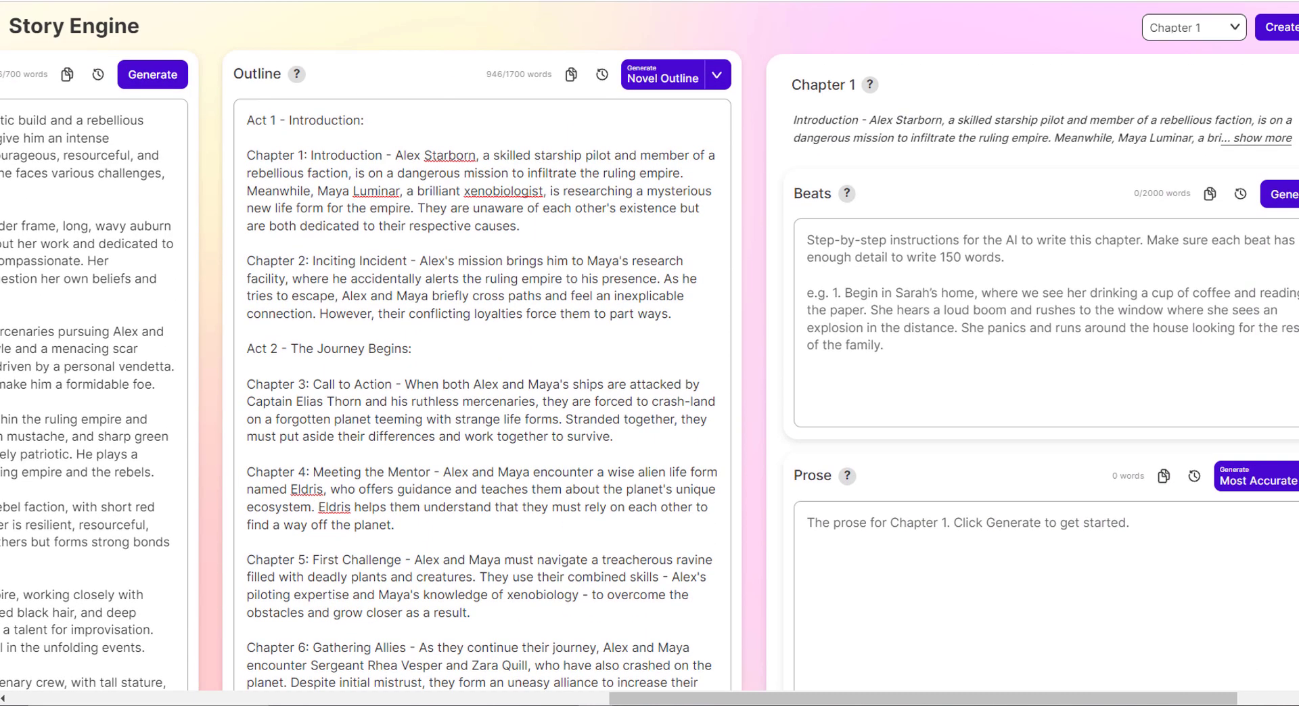
# - Generate twelve Chapter 1 beats, 462 words ending on a cliffhanger, and scroll through them
pyautogui.moveTo(718, 195); pyautogui.dragTo(770, 194)
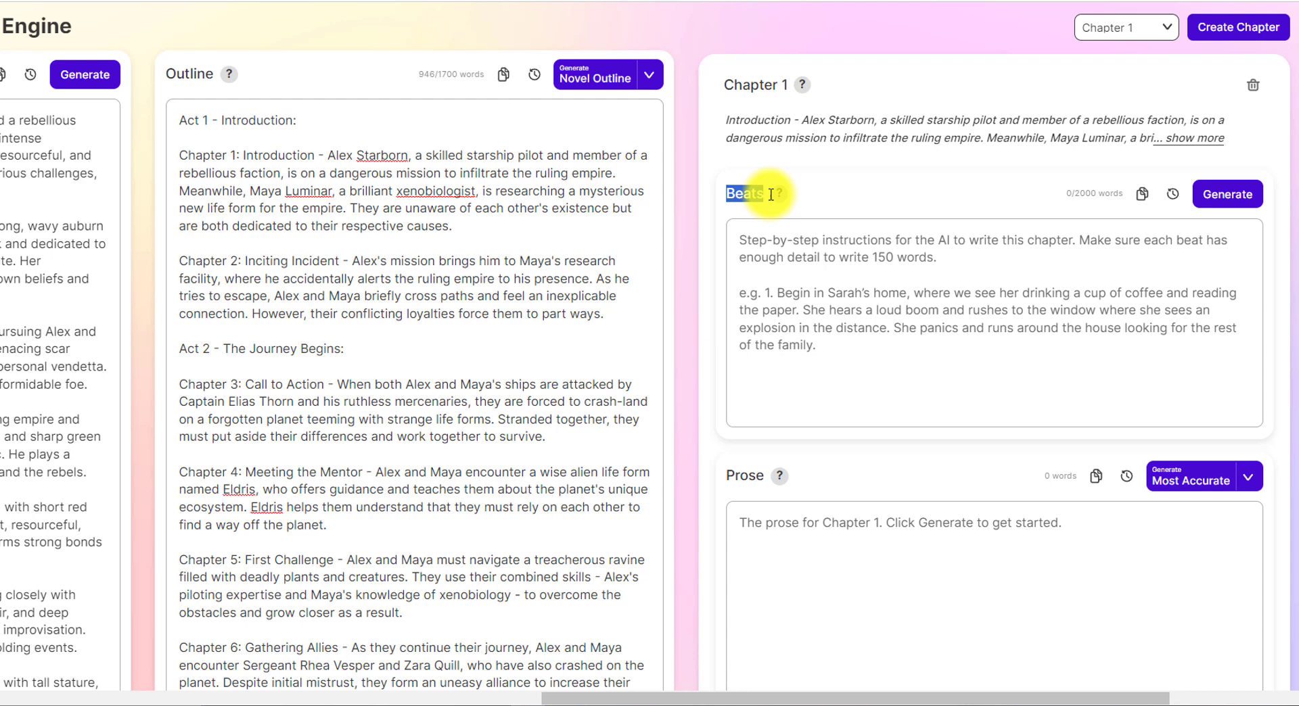
pyautogui.click(1245, 196)
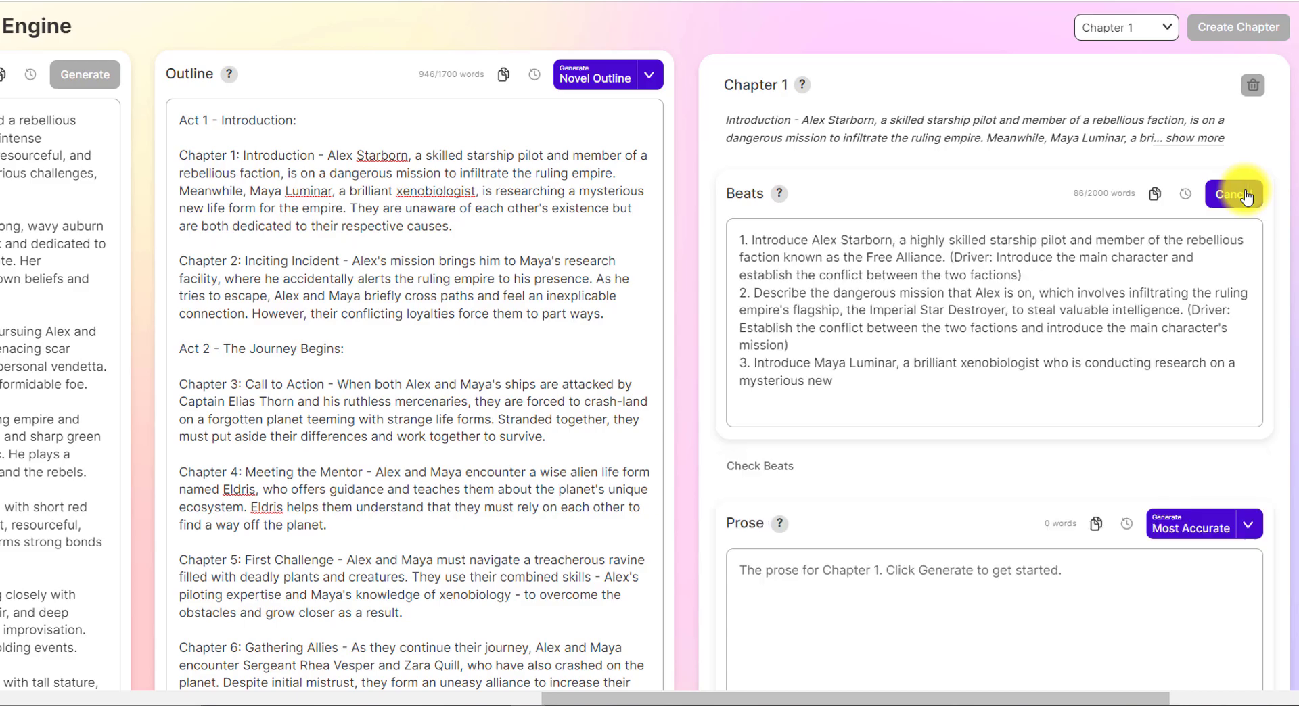
pyautogui.scroll(-1, 649, 351)
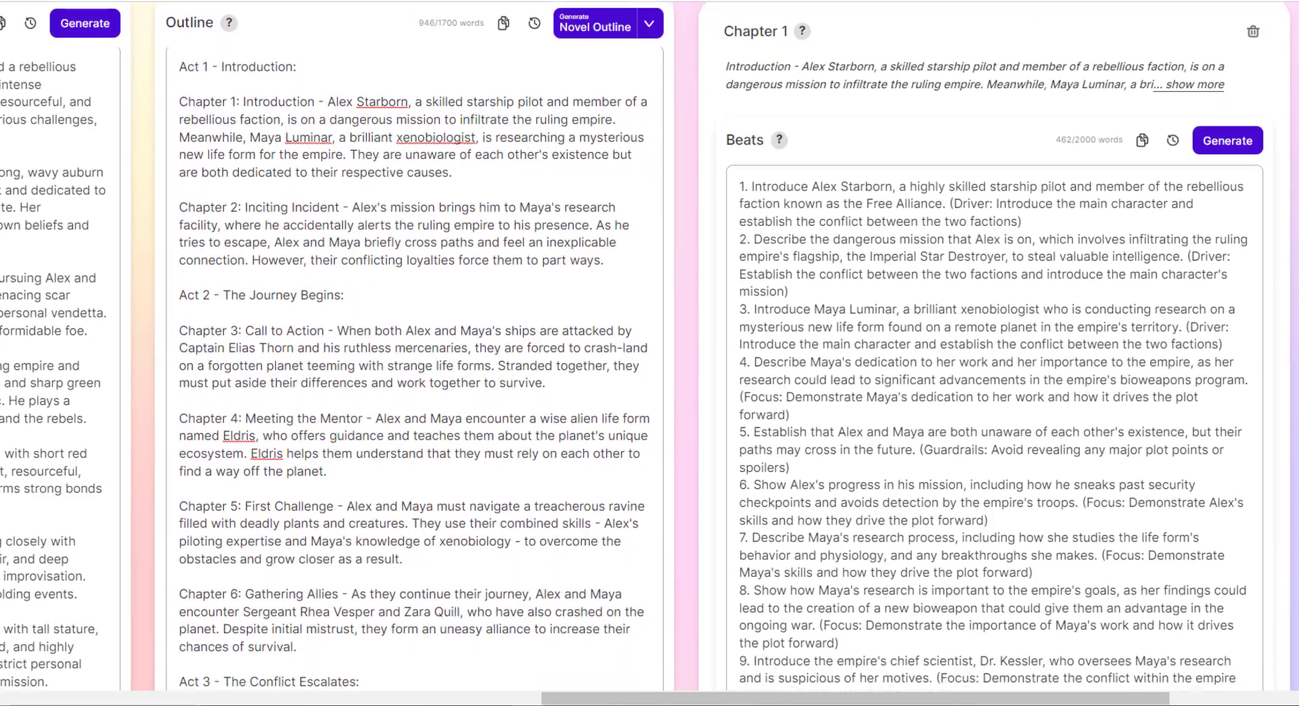
pyautogui.scroll(-2, 650, 352)
pyautogui.scroll(-2, 650, 352)
pyautogui.scroll(-3, 650, 352)
pyautogui.scroll(-2, 649, 352)
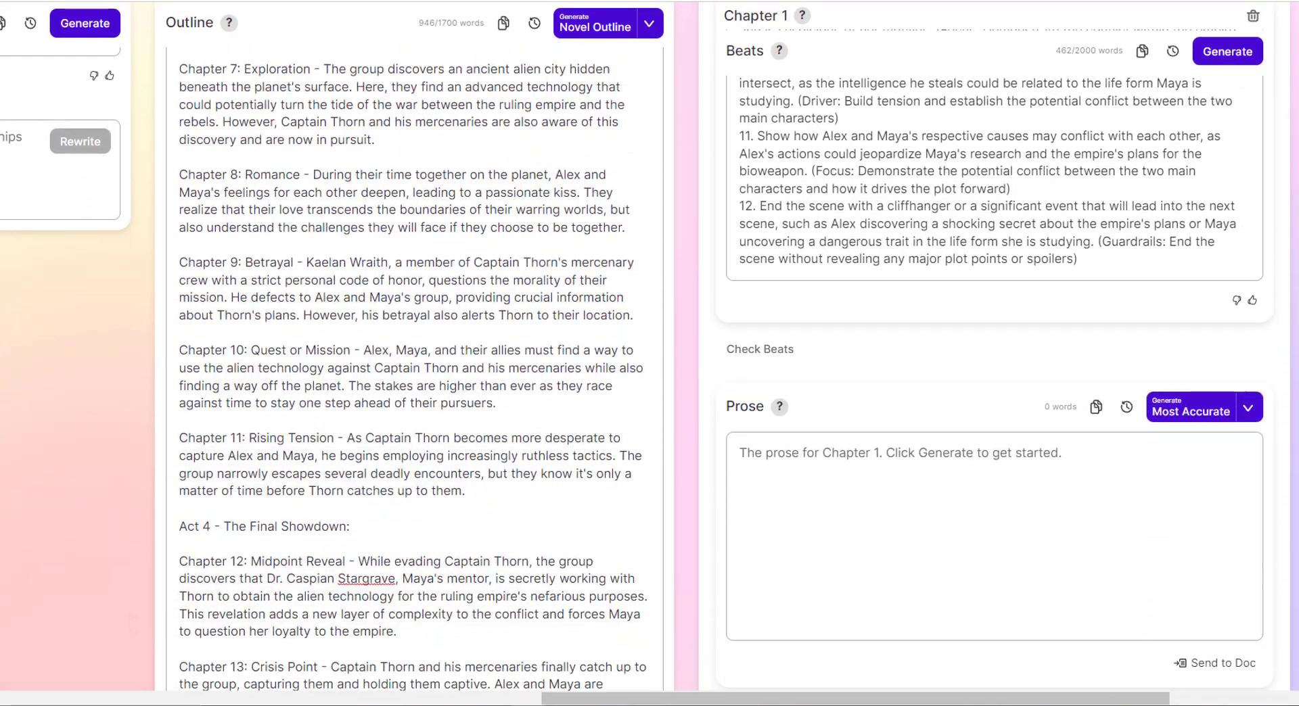
pyautogui.scroll(-2, 649, 352)
pyautogui.scroll(-1, 649, 352)
pyautogui.scroll(-1, 650, 352)
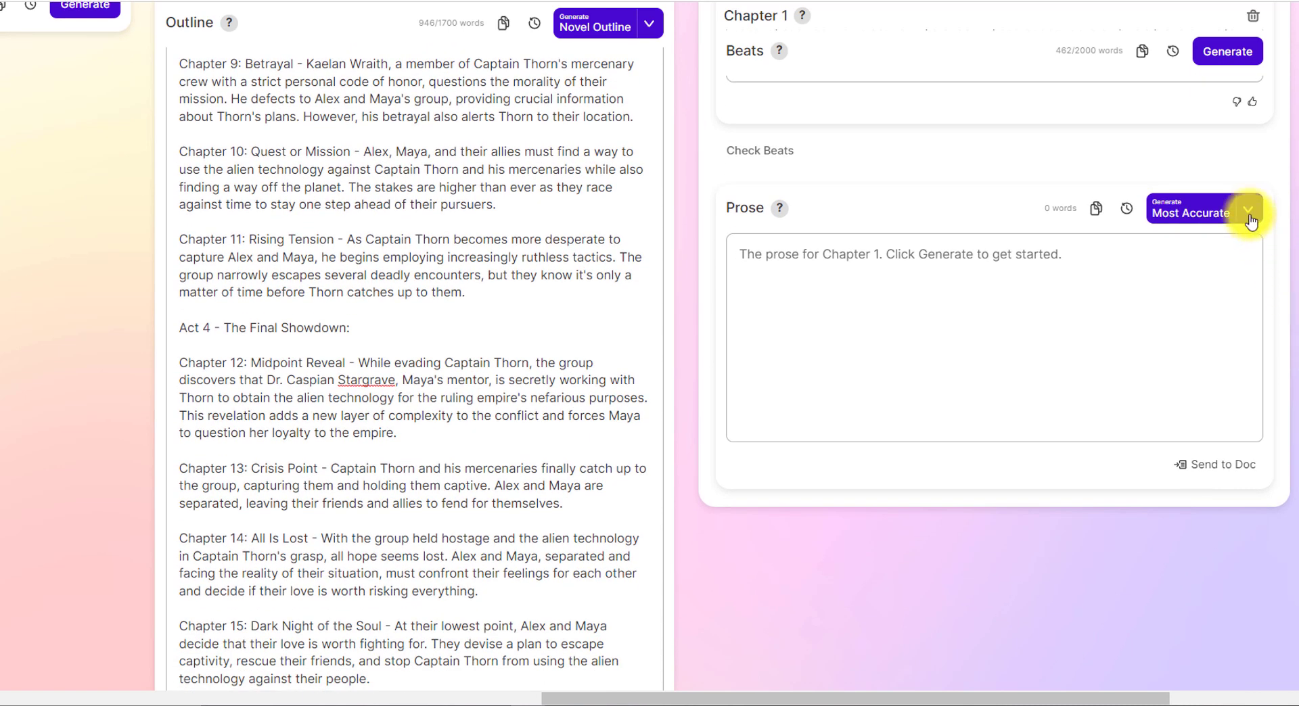
# - Generate Chapter 1's 3,118-word prose in Most Accurate mode
pyautogui.click(1249, 212)
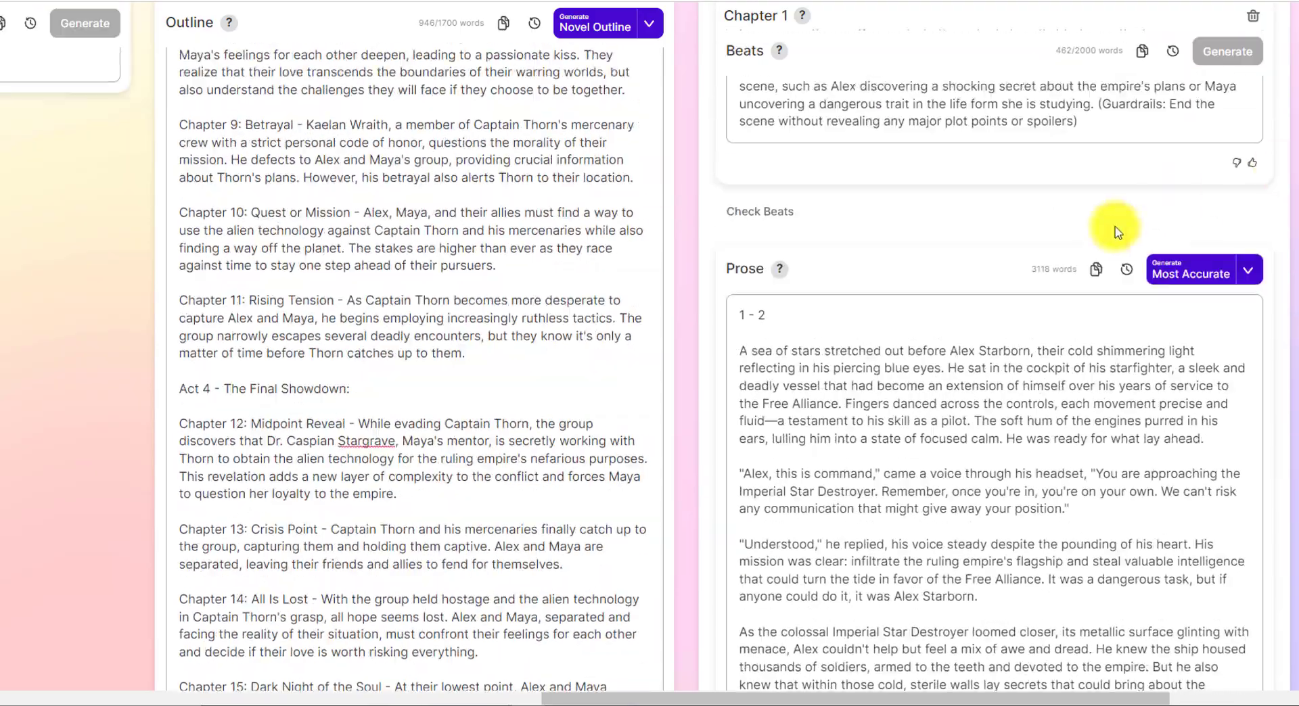
pyautogui.doubleClick(1035, 269)
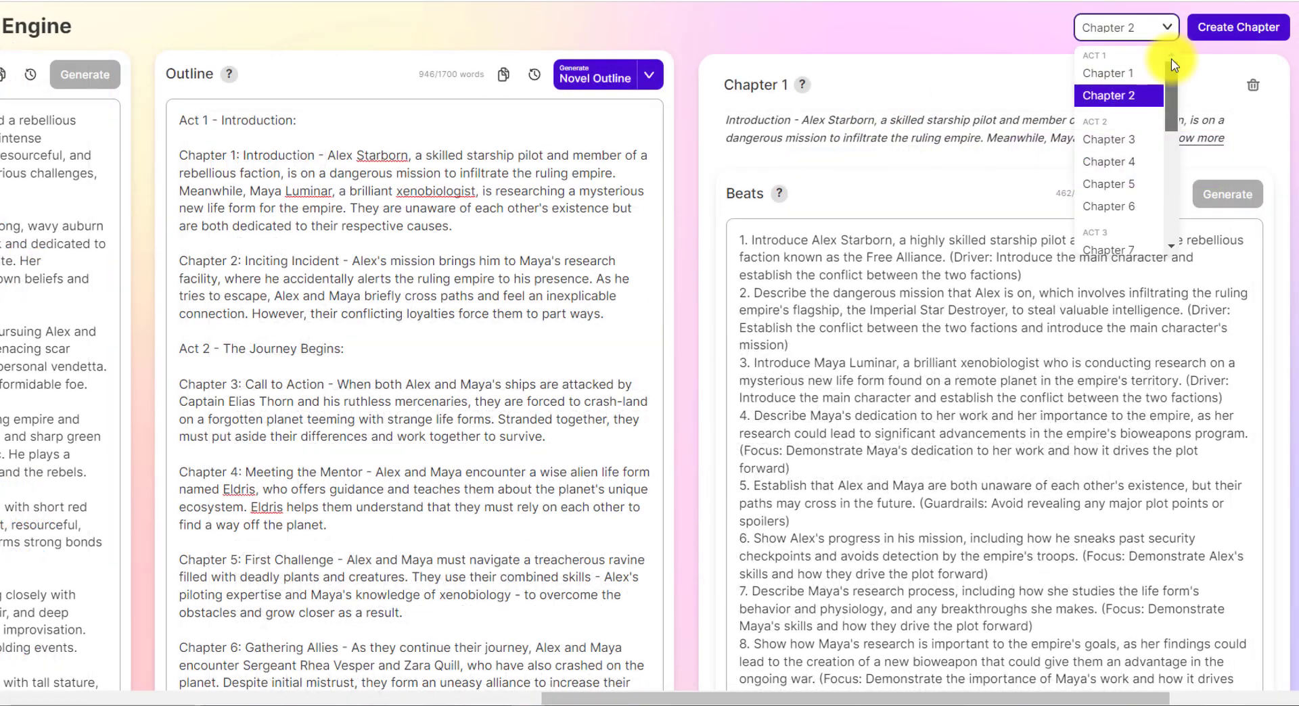
# - Add a Chapter 2 panel and generate its 342 words of beats
pyautogui.click(1198, 61)
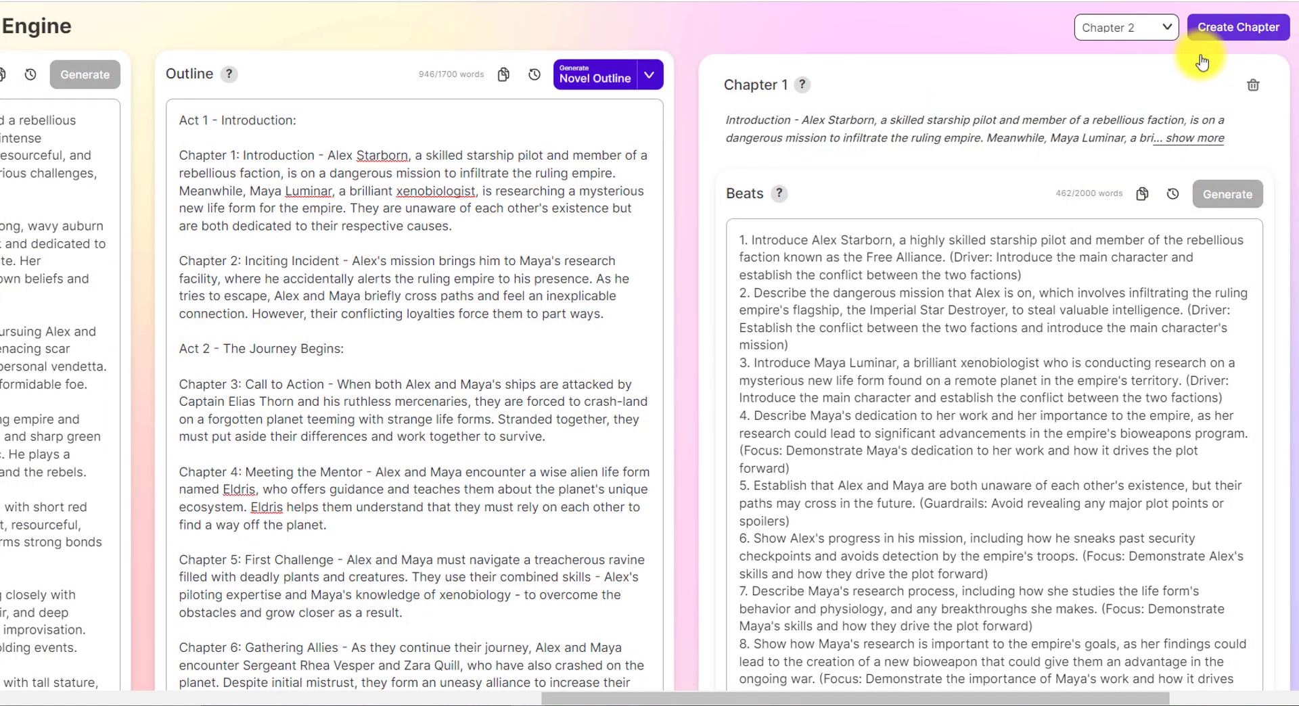
pyautogui.click(1233, 35)
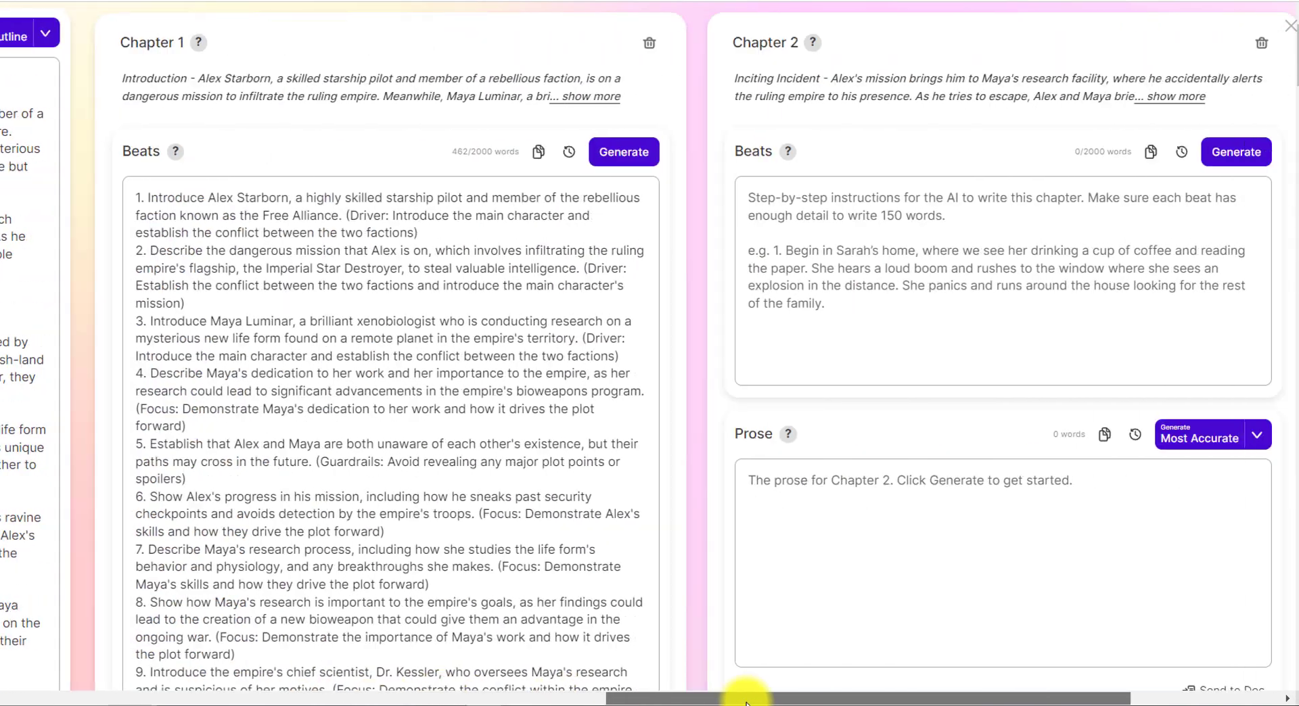
pyautogui.moveTo(745, 702); pyautogui.dragTo(839, 701)
pyautogui.click(969, 313)
pyautogui.click(990, 157)
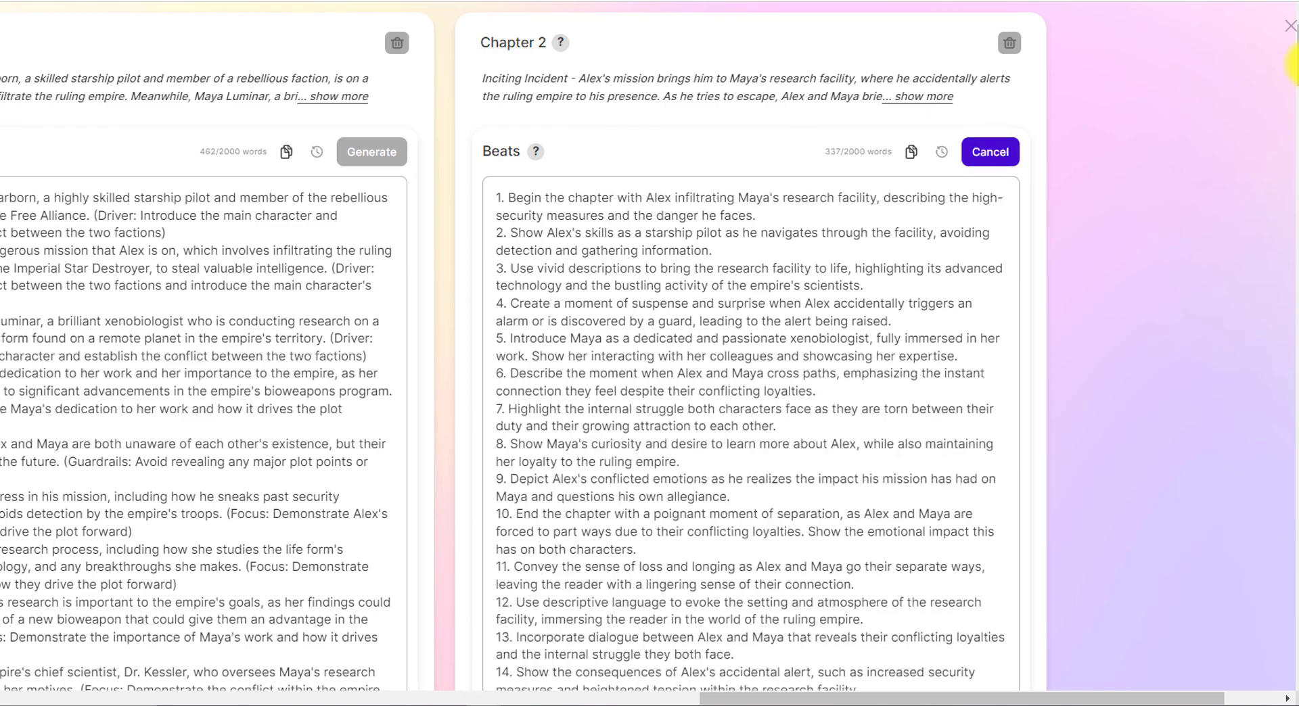
# - Switch prose generation to Fastest mode and start generating Chapter 2 prose
pyautogui.moveTo(1295, 68); pyautogui.dragTo(1294, 128)
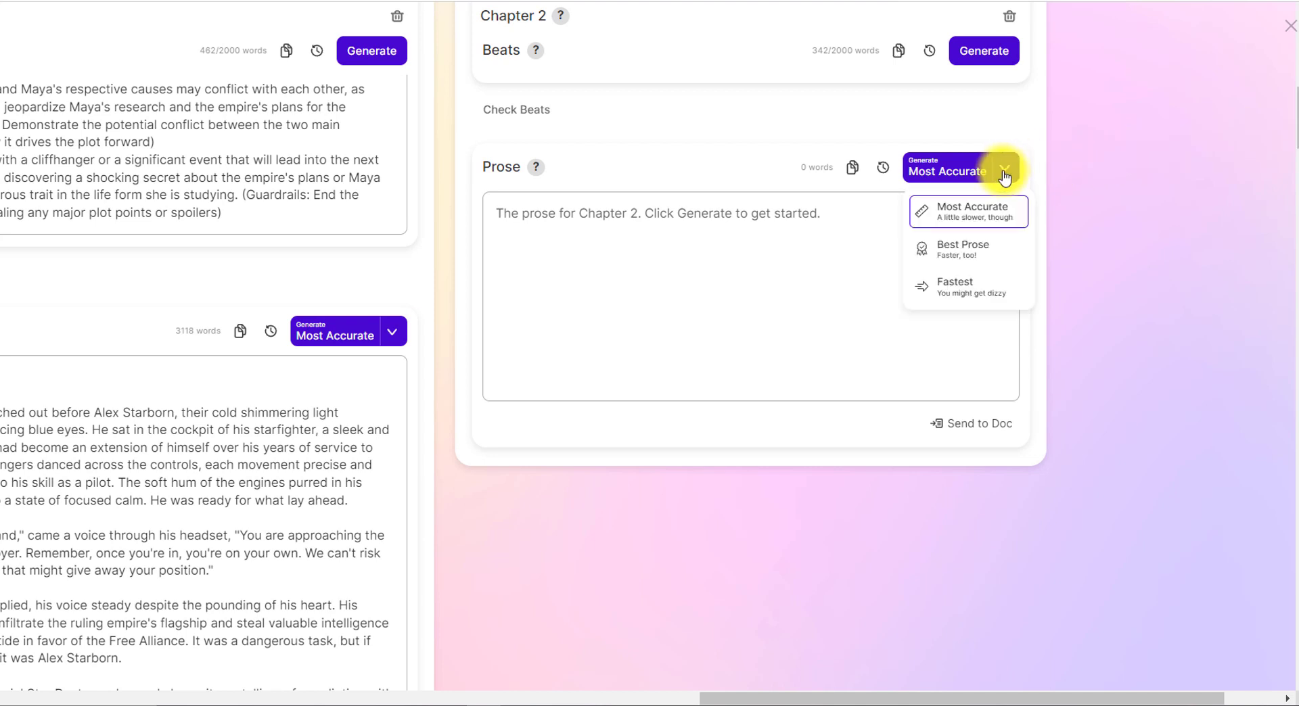
pyautogui.click(959, 284)
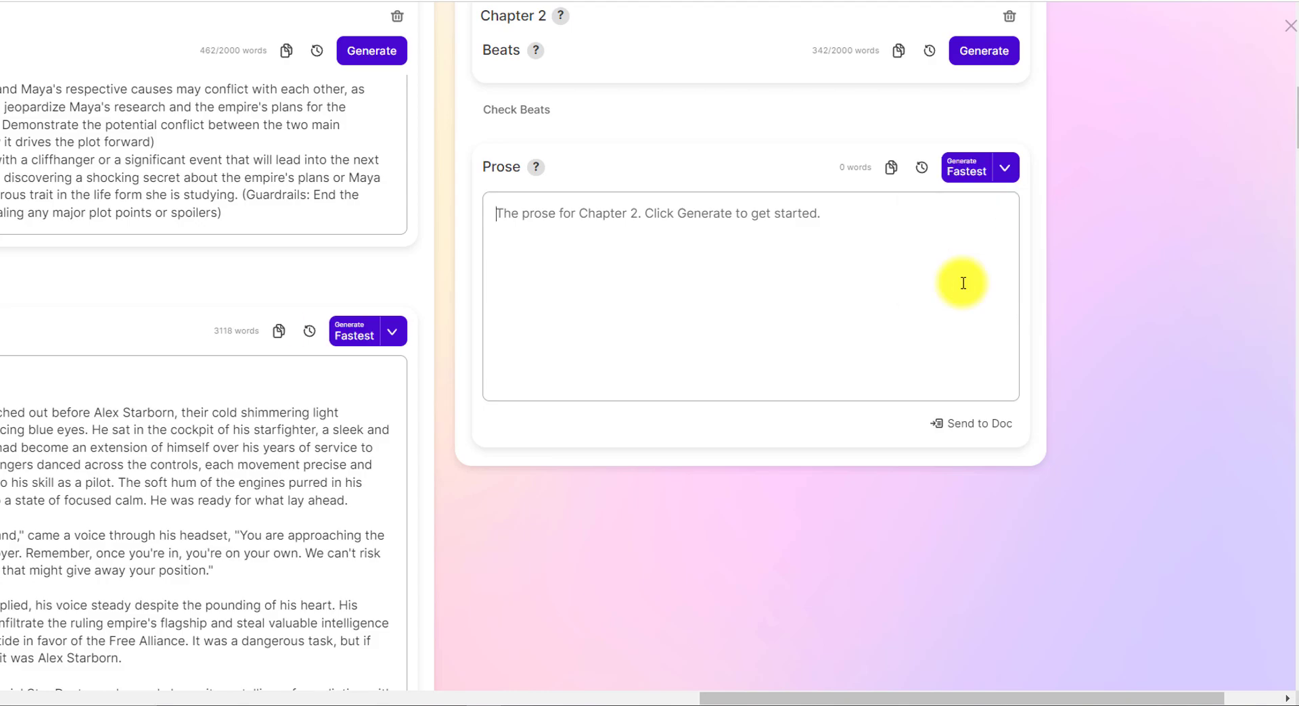
pyautogui.click(974, 173)
# - Review Chapter 2's finished 3,634-word prose about Alex's infiltration and farewell to Maya
pyautogui.moveTo(1294, 118); pyautogui.dragTo(1293, 433)
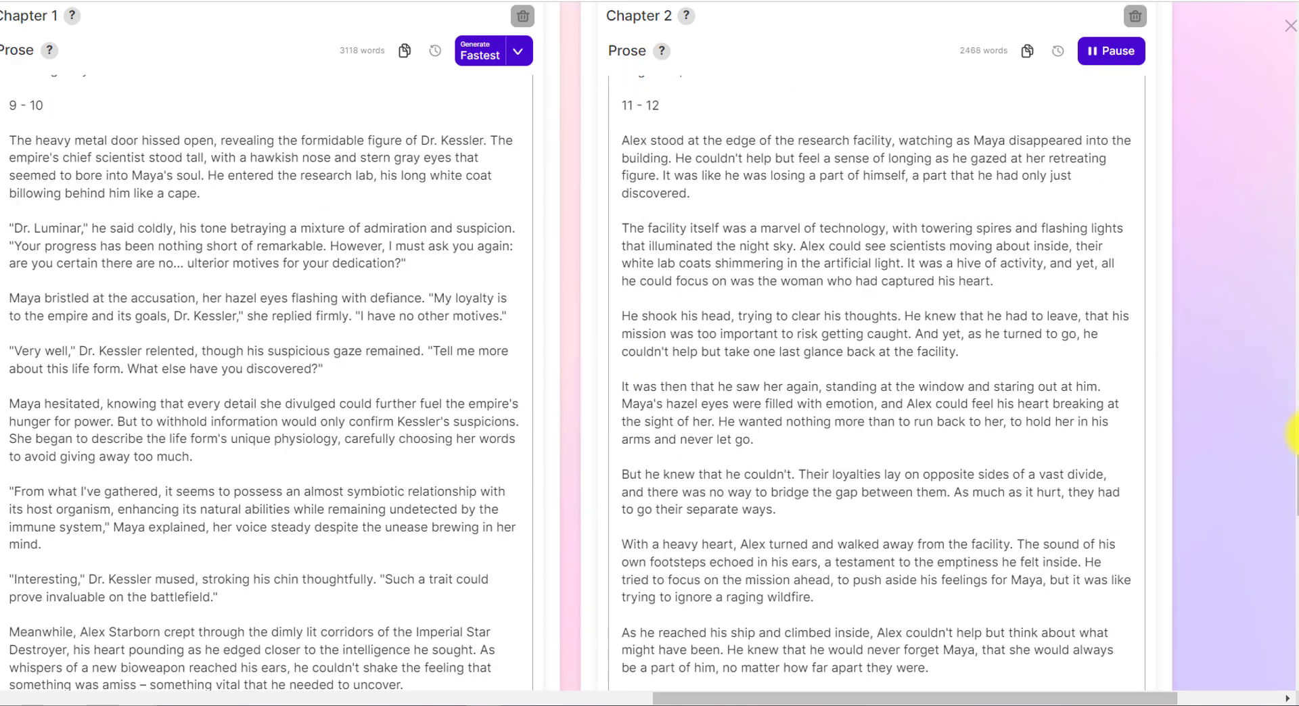
pyautogui.scroll(-10, 1292, 433)
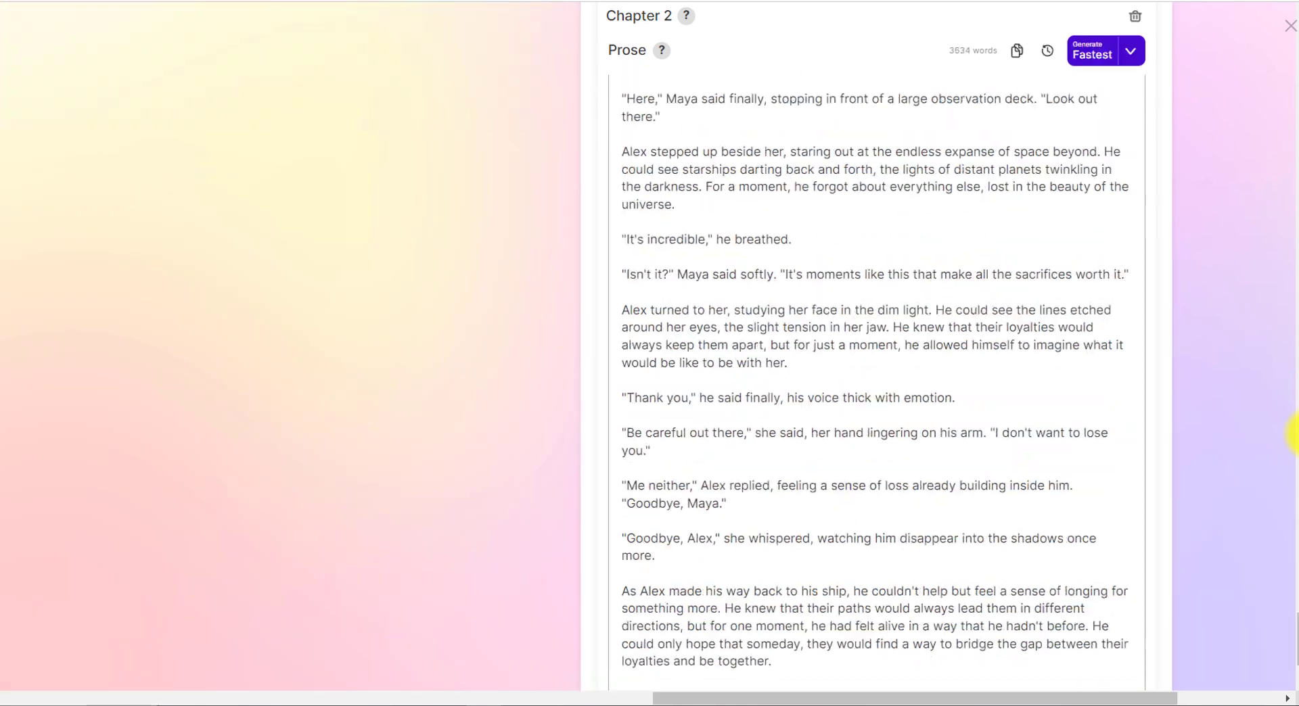
pyautogui.scroll(10, 1292, 433)
pyautogui.scroll(5, 1109, 278)
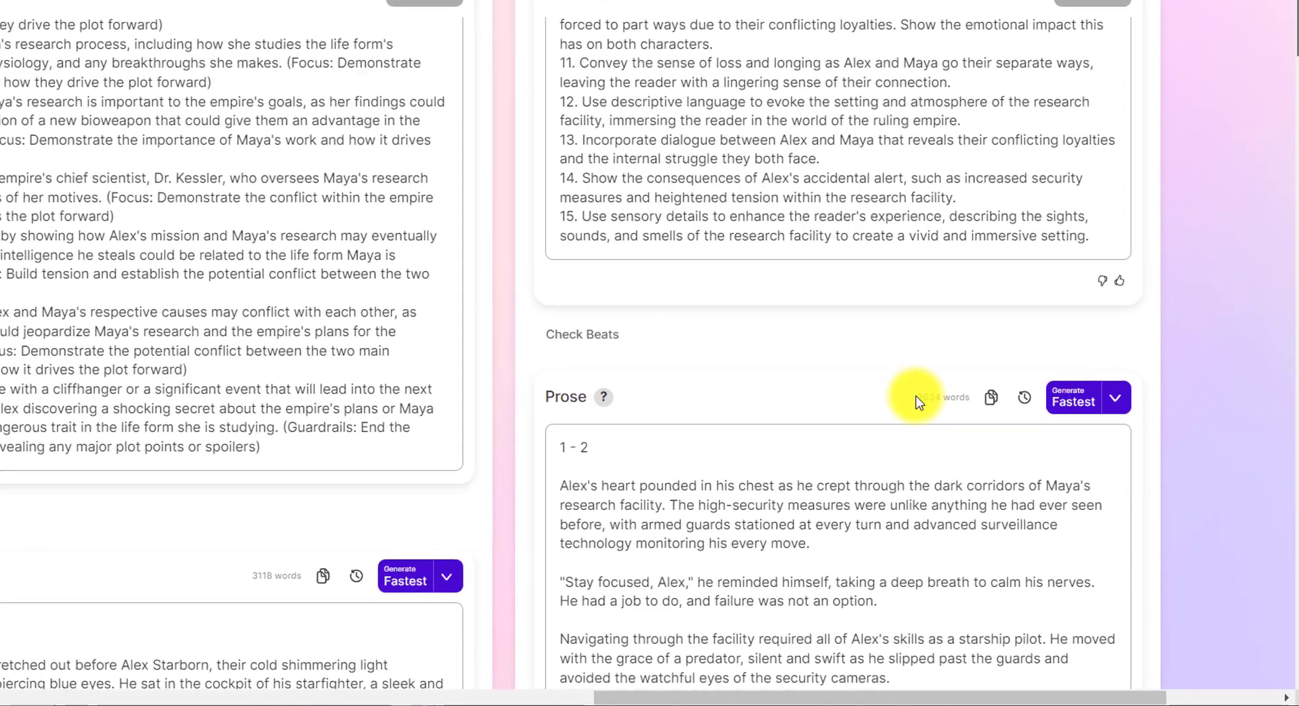
pyautogui.moveTo(951, 423); pyautogui.dragTo(996, 423)
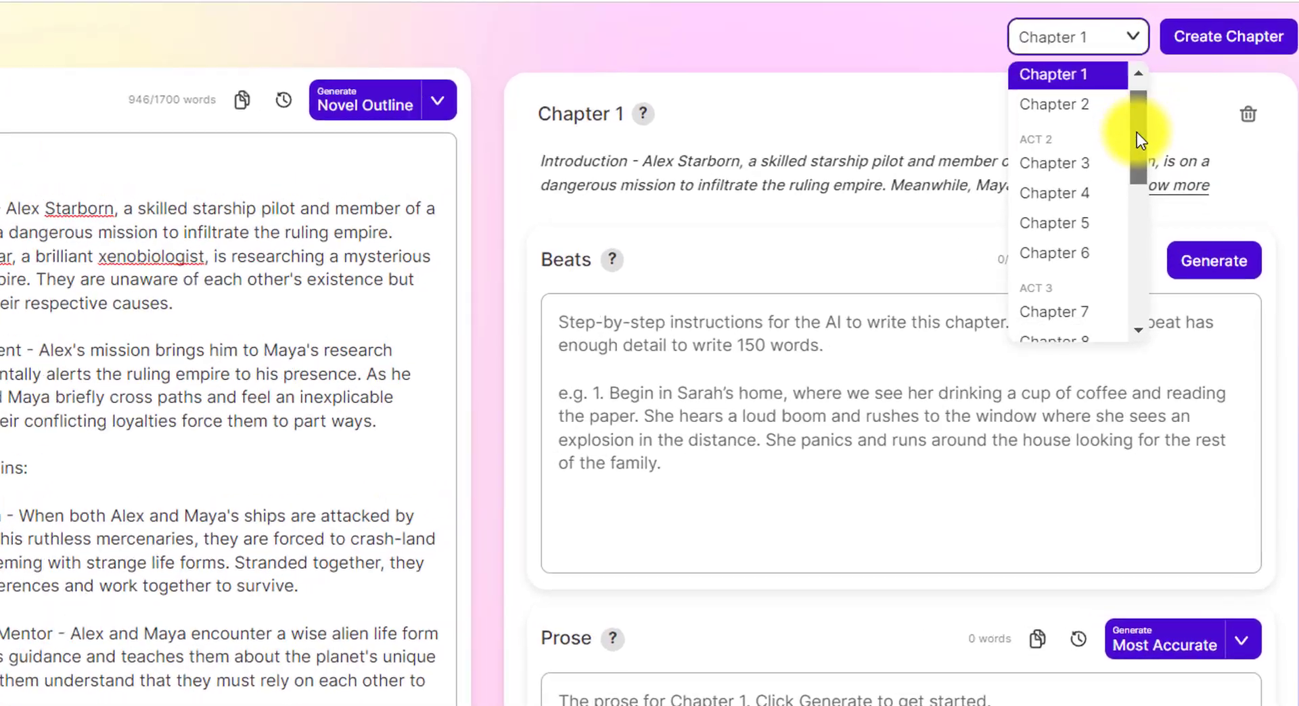
pyautogui.moveTo(1137, 138)
pyautogui.mouseDown()
pyautogui.moveTo(1087, 270)
pyautogui.moveTo(1035, 513)
pyautogui.moveTo(1044, 501)
pyautogui.mouseUp()
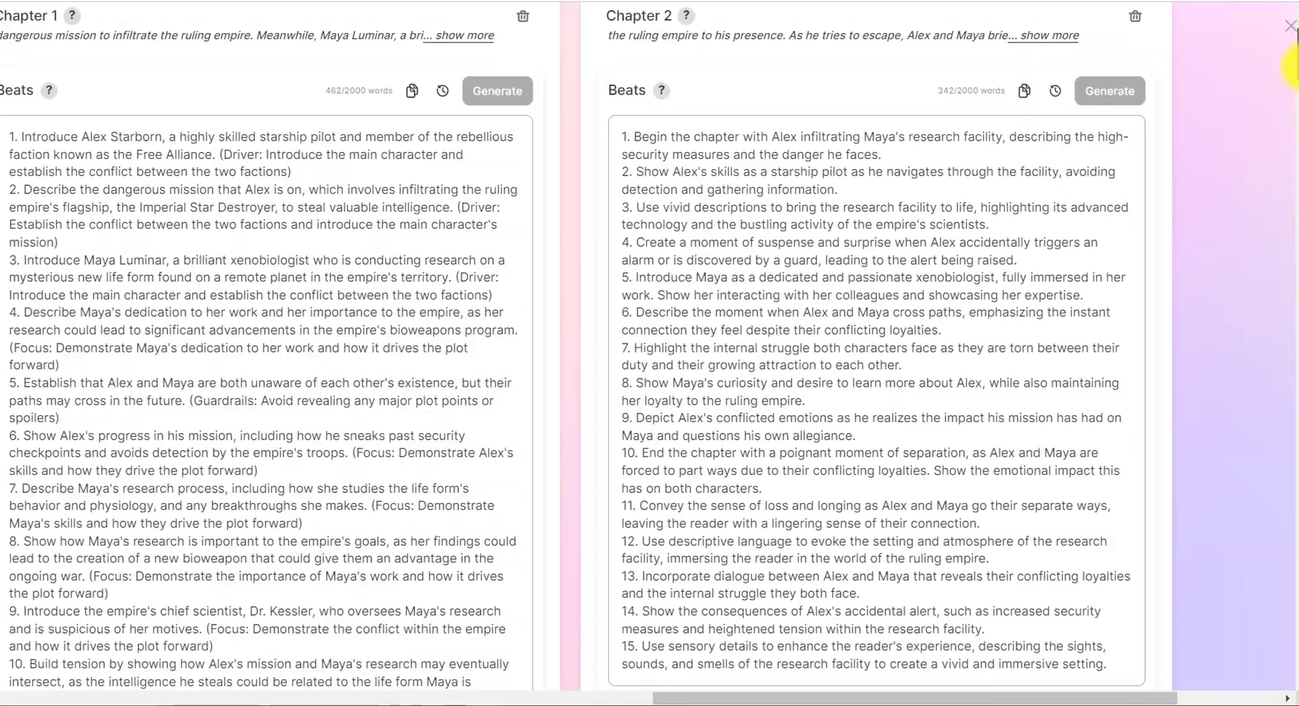
pyautogui.scroll(-5, 1292, 122)
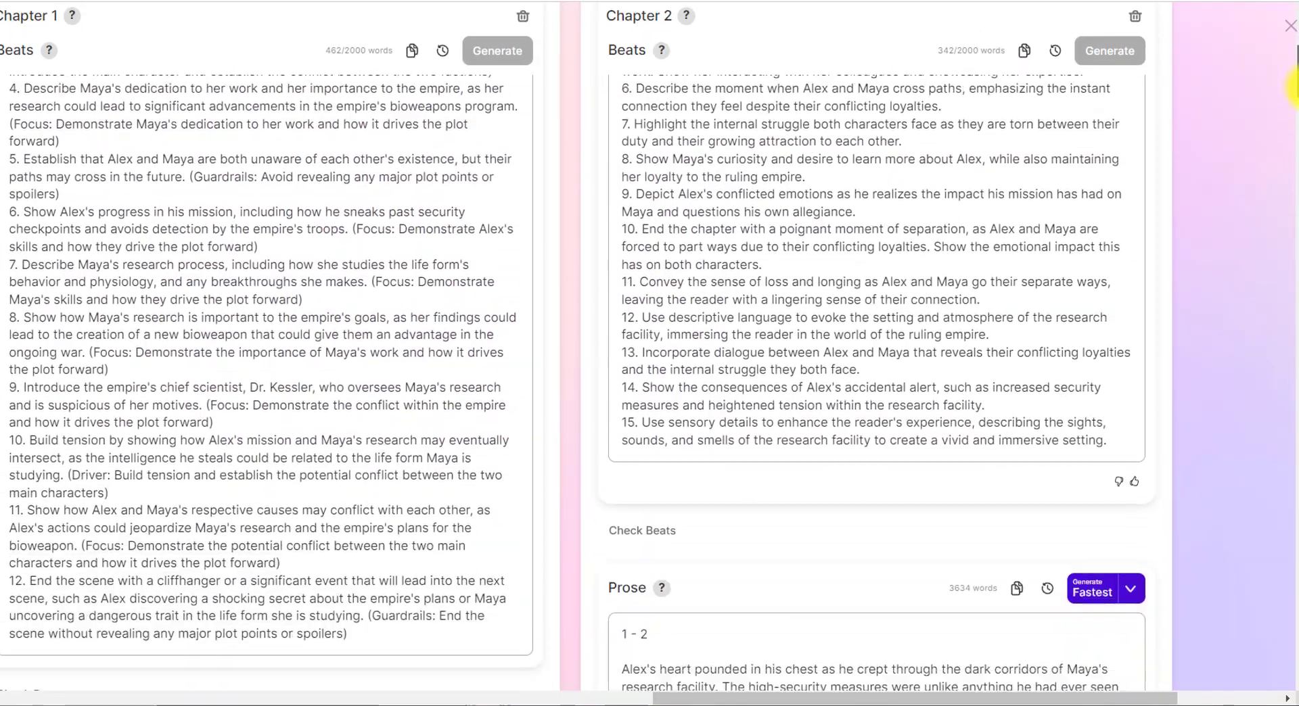
pyautogui.scroll(-5, 1292, 122)
pyautogui.scroll(-5, 1292, 122)
pyautogui.moveTo(1292, 122); pyautogui.dragTo(1293, 574)
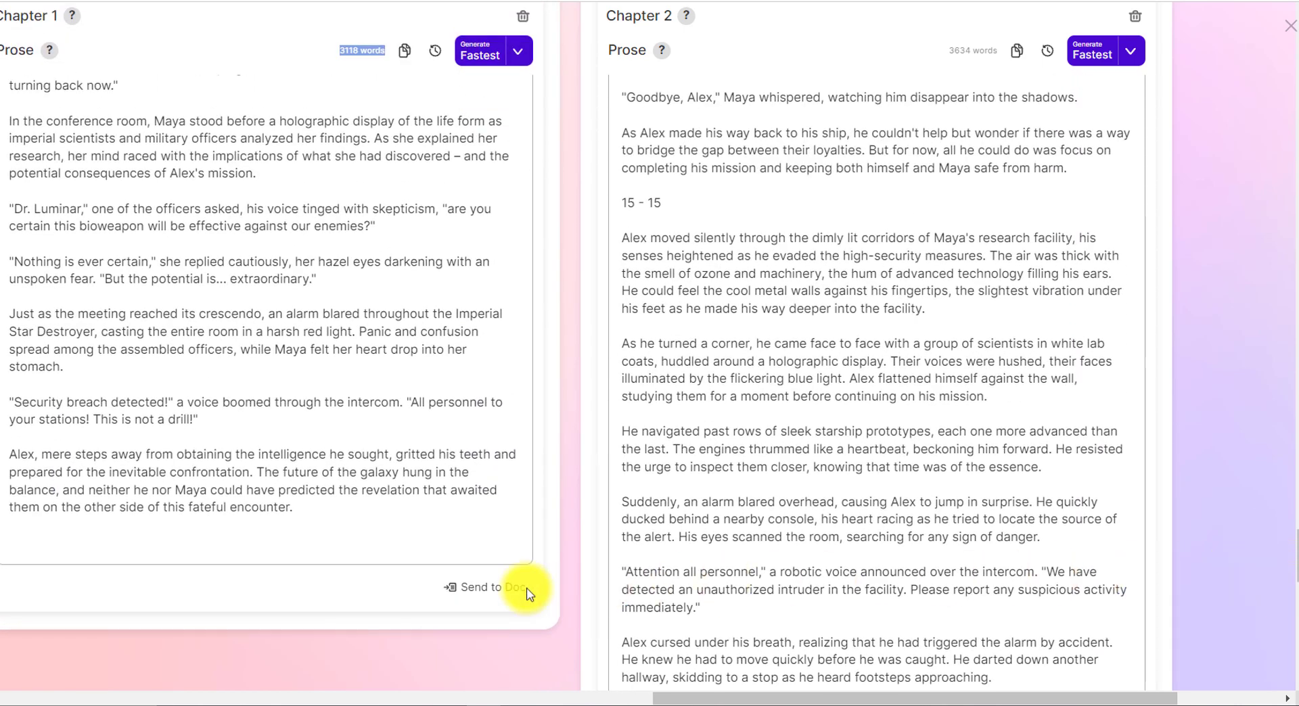
# - Send Chapter 1's prose to a new Chapter 1 document and check the Star Destroyer infiltration text
pyautogui.click(491, 593)
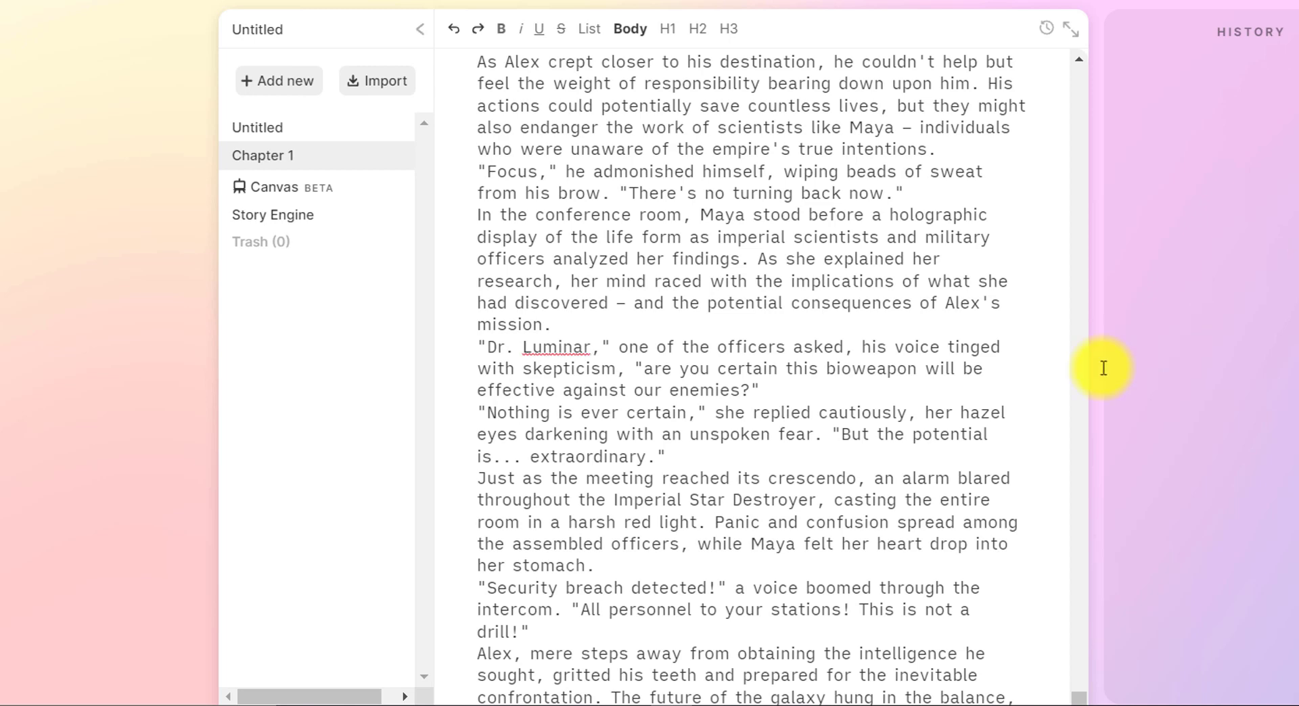
pyautogui.click(1079, 392)
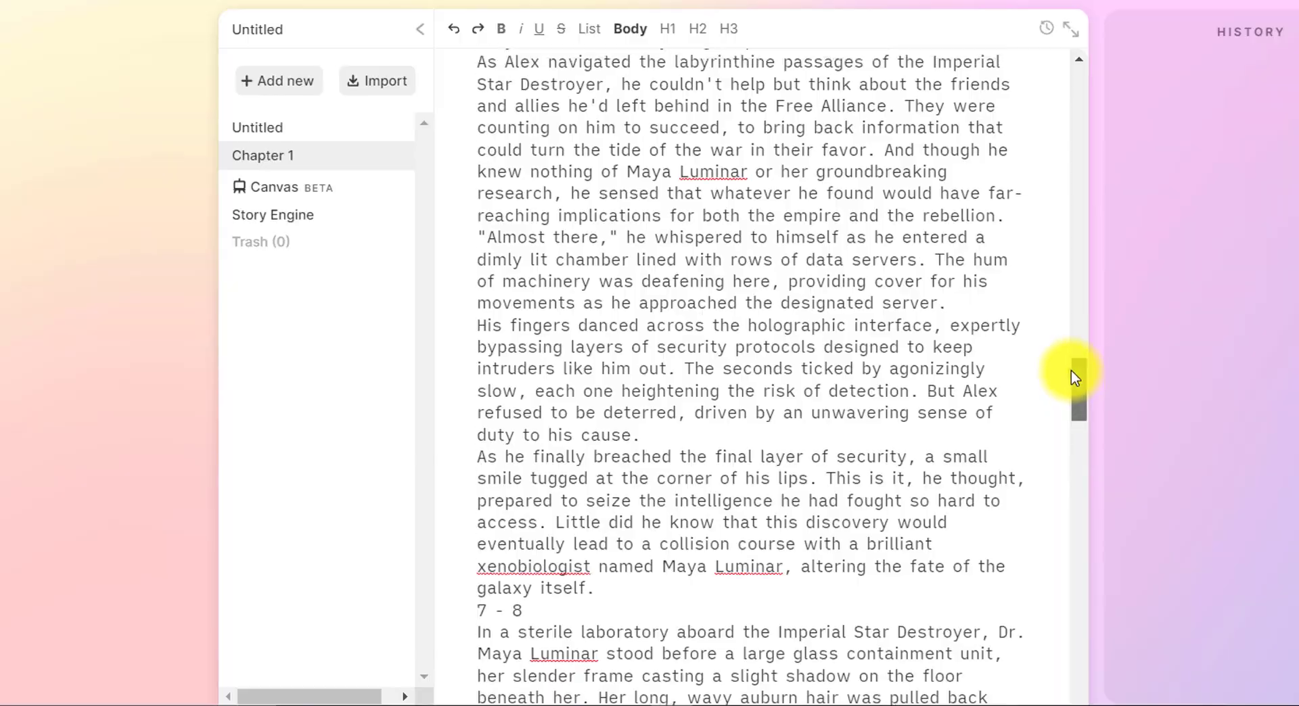